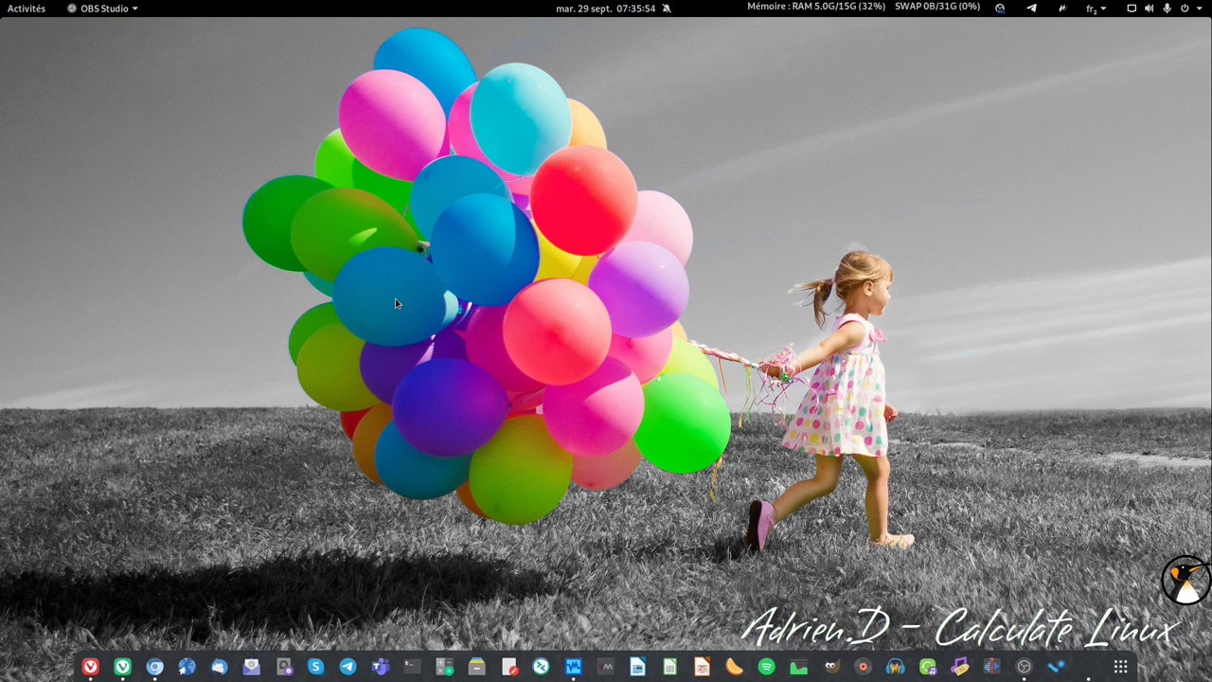
Switch to the Vivaldi browser and read the introduction of the 9to5Linux article on the Deepin 20 release, highlighting "Deepin 20 Debian-based".
{"action": "left_click", "coordinate": [90, 666]}
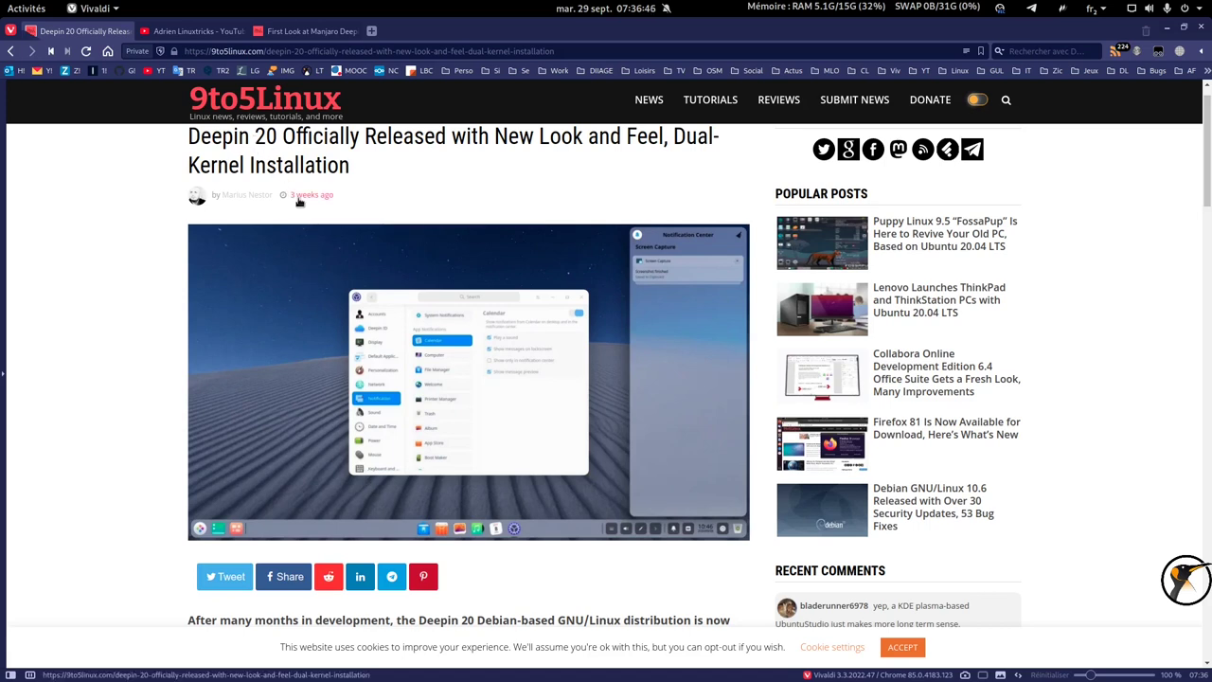
{"action": "scroll", "coordinate": [473, 503], "scroll_direction": "down", "scroll_amount": 1}
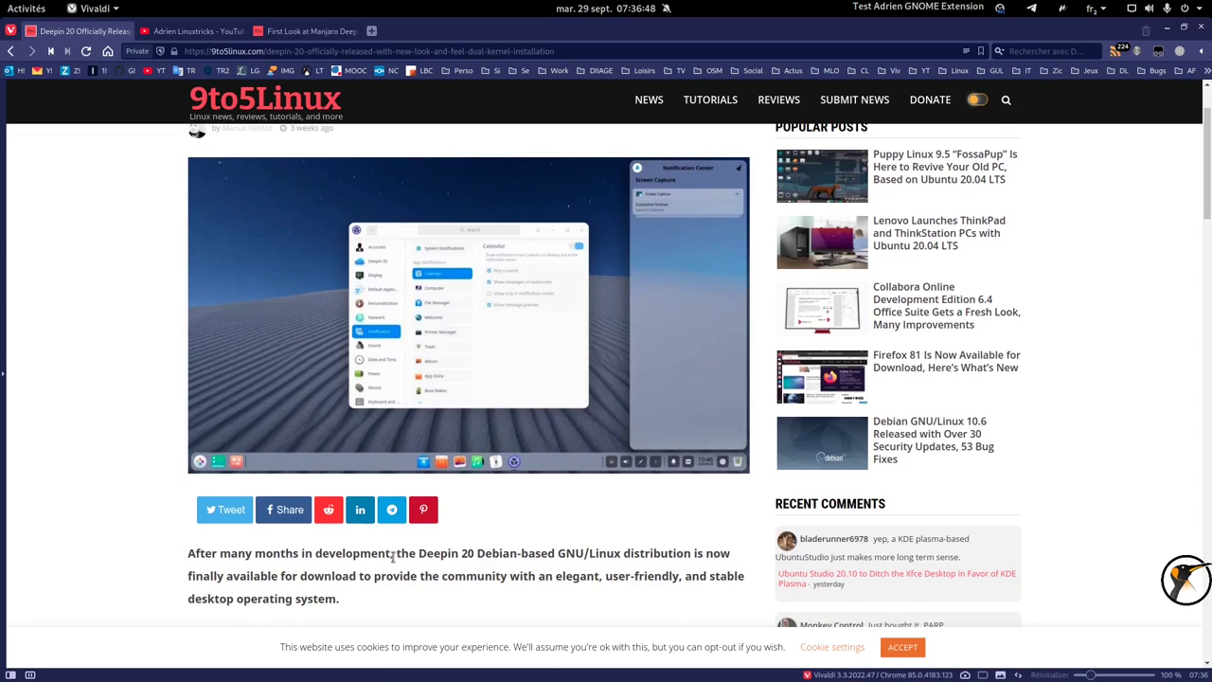
{"action": "left_click_drag", "start_coordinate": [419, 553], "coordinate": [555, 553]}
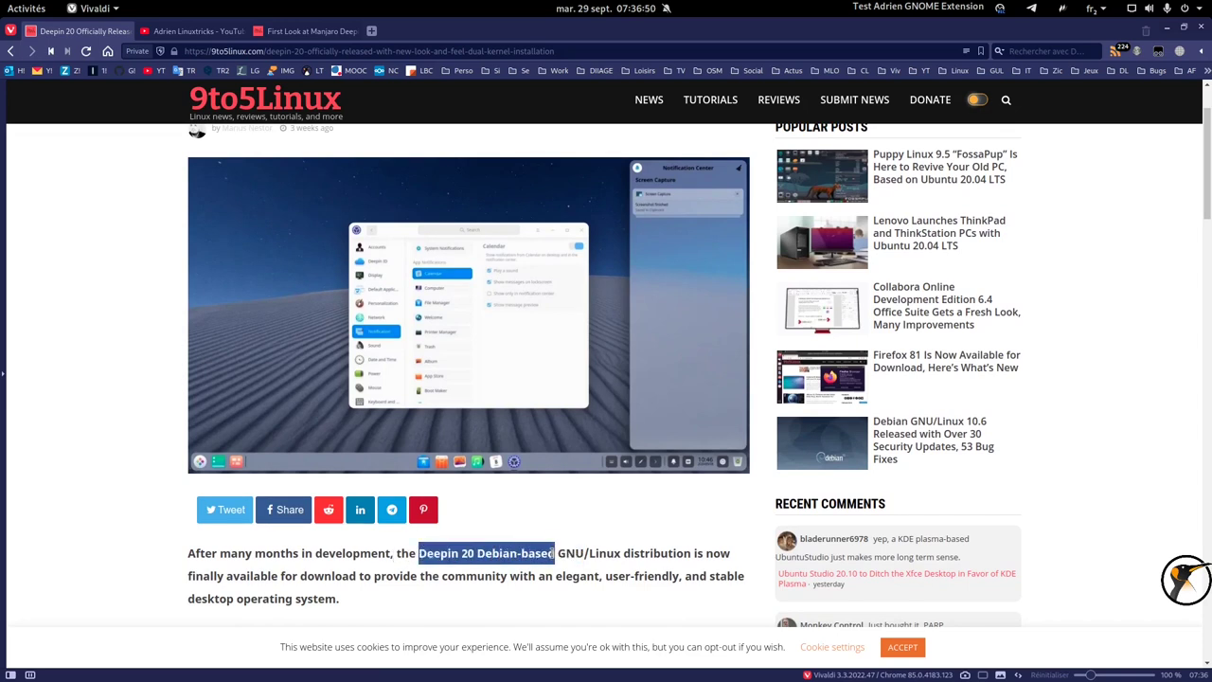
{"action": "scroll", "coordinate": [538, 536], "scroll_direction": "down", "scroll_amount": 1}
{"action": "scroll", "coordinate": [538, 536], "scroll_direction": "down", "scroll_amount": 1}
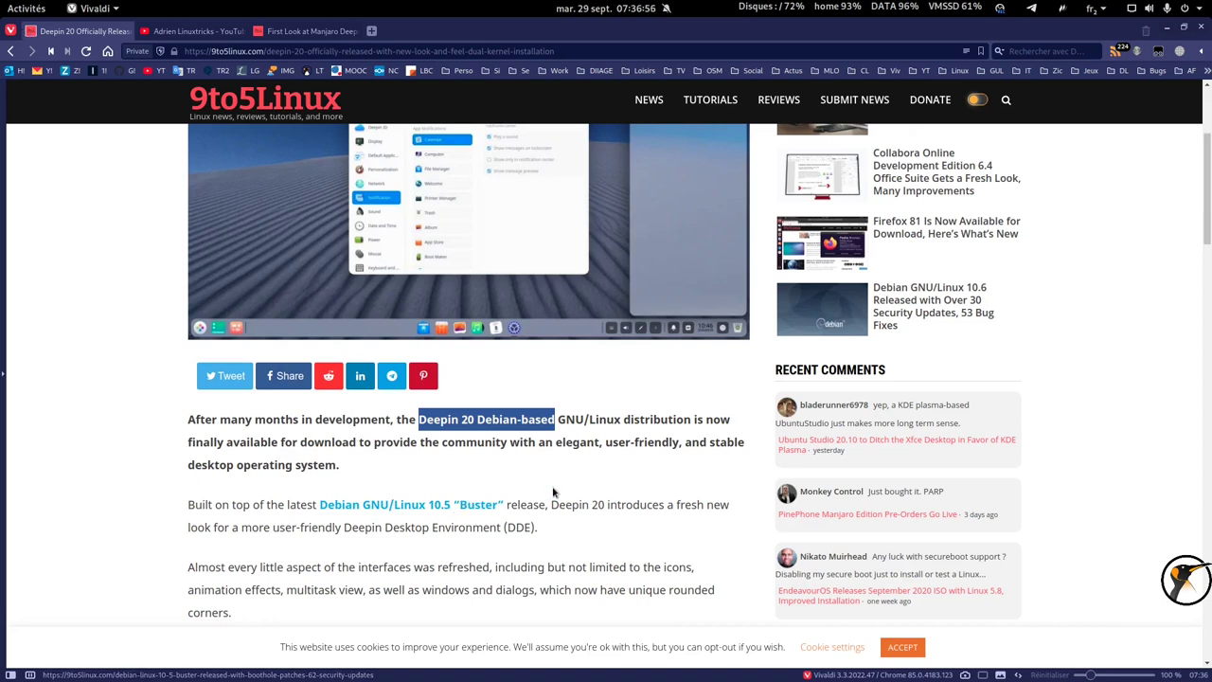
{"action": "mouse_move", "coordinate": [905, 677]}
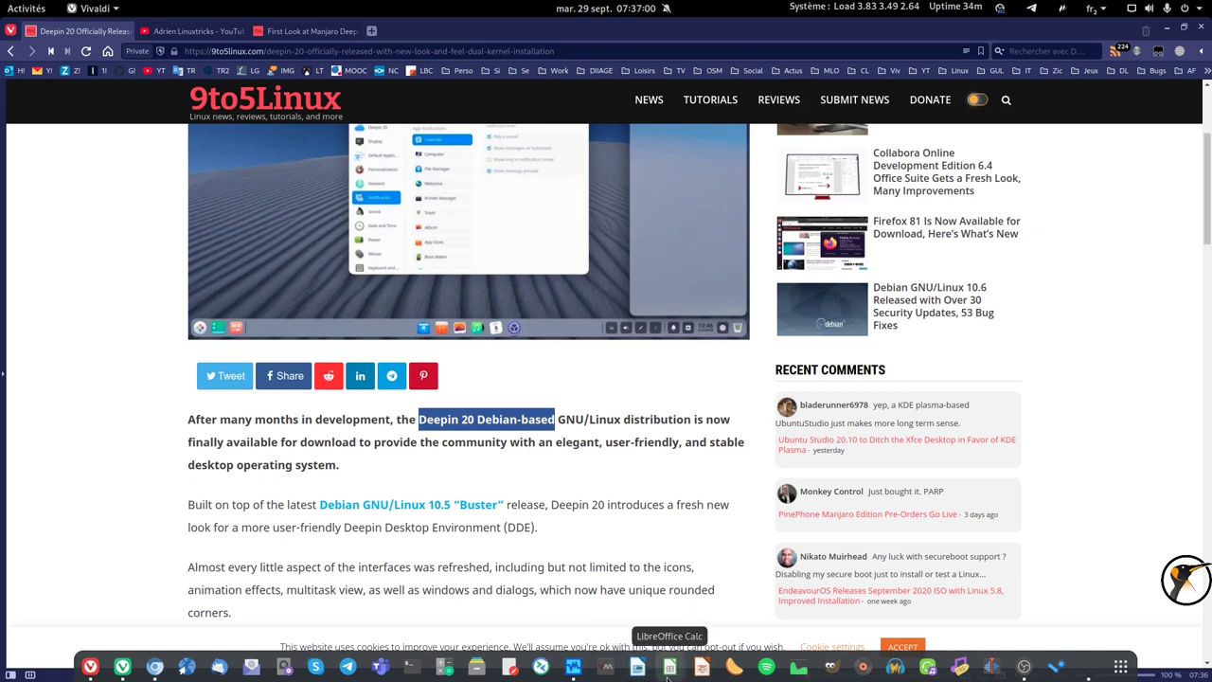
{"action": "scroll", "coordinate": [612, 512], "scroll_direction": "up", "scroll_amount": 1}
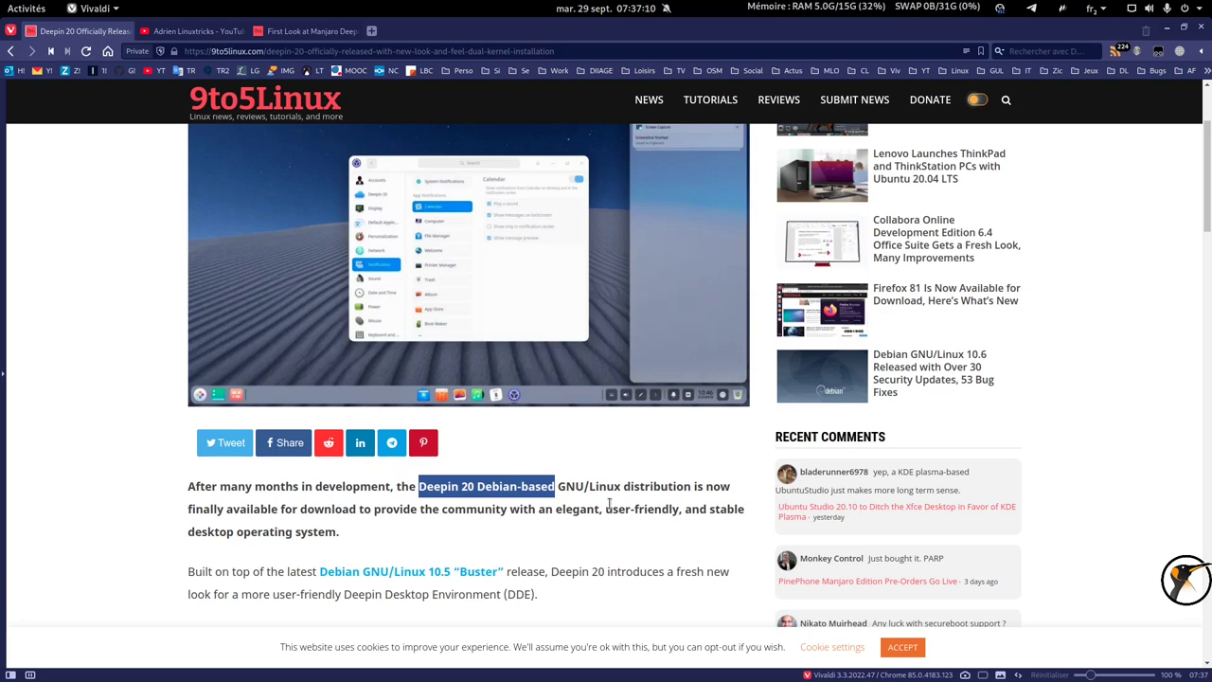
{"action": "scroll", "coordinate": [609, 503], "scroll_direction": "up", "scroll_amount": 3}
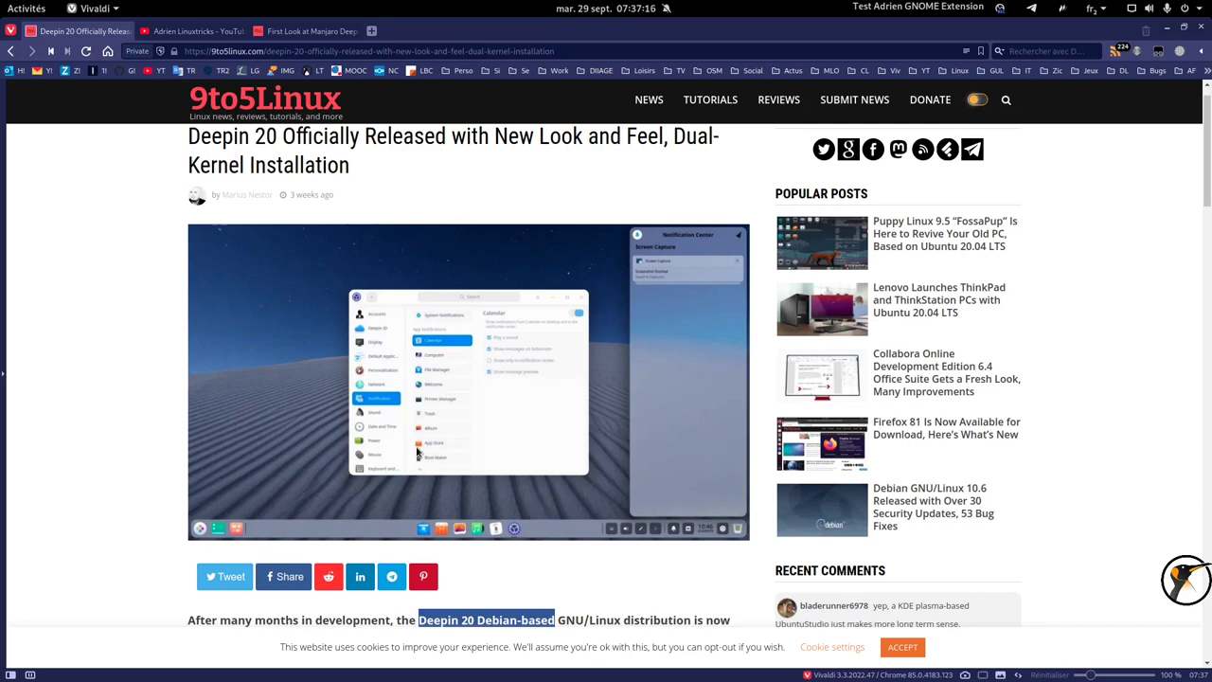
View the YouTube channel's video list, and read through the 9to5Linux first look at Manjaro Deepin Edition.
{"action": "left_click", "coordinate": [196, 35]}
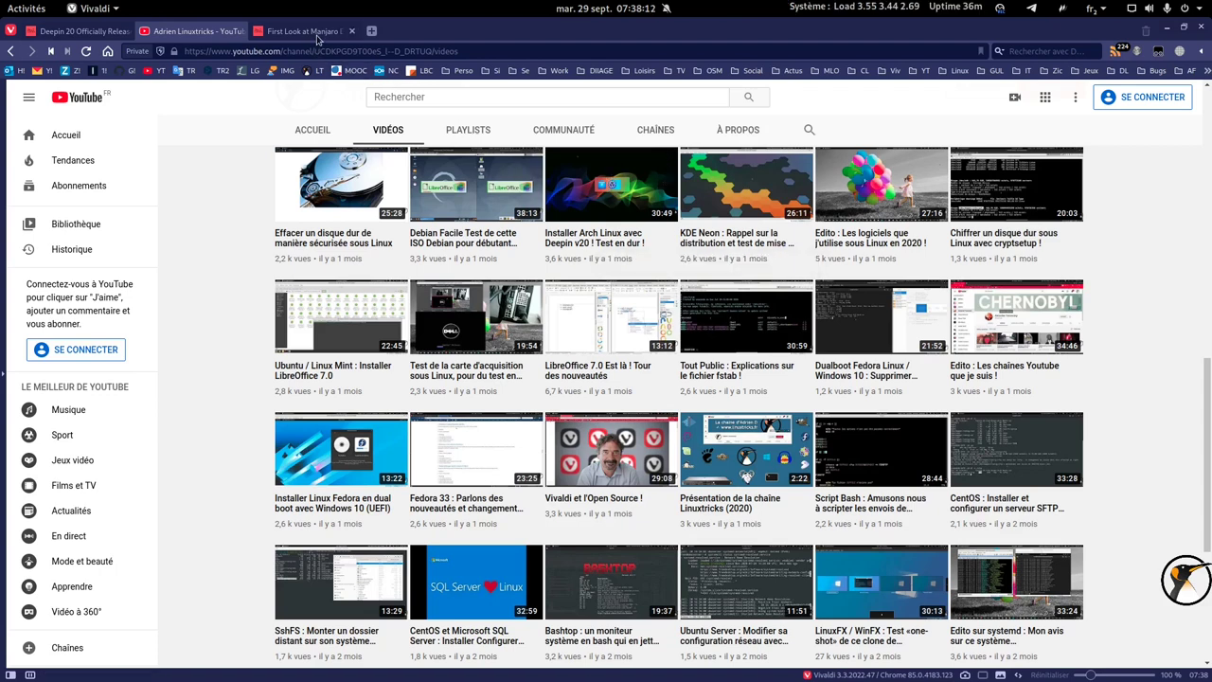
{"action": "key", "text": "ctrl+Tab"}
{"action": "scroll", "coordinate": [108, 314], "scroll_direction": "down", "scroll_amount": 1}
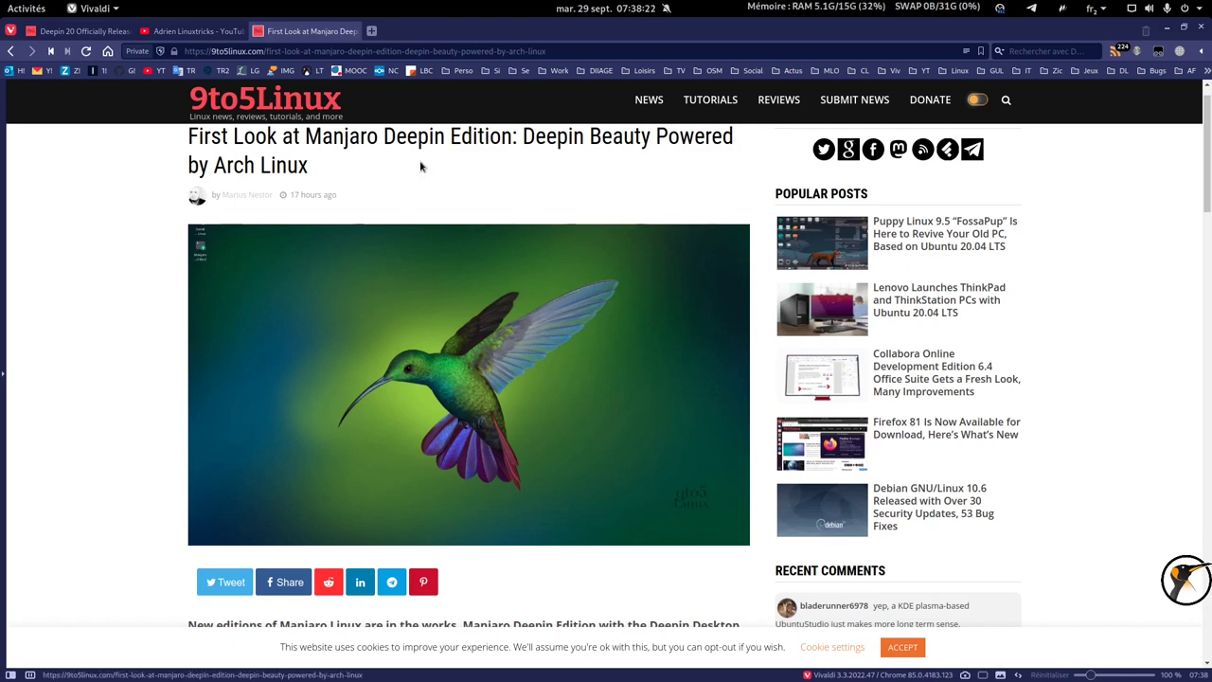
{"action": "scroll", "coordinate": [422, 166], "scroll_direction": "down", "scroll_amount": 5}
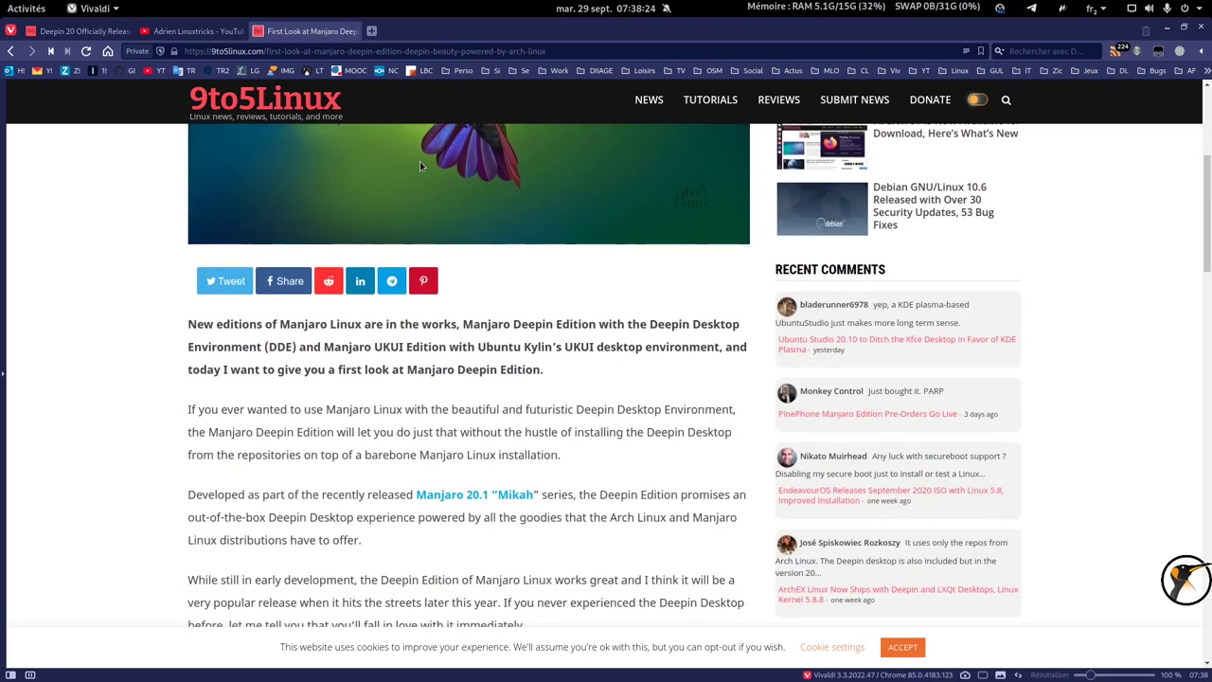
{"action": "scroll", "coordinate": [421, 167], "scroll_direction": "down", "scroll_amount": 1}
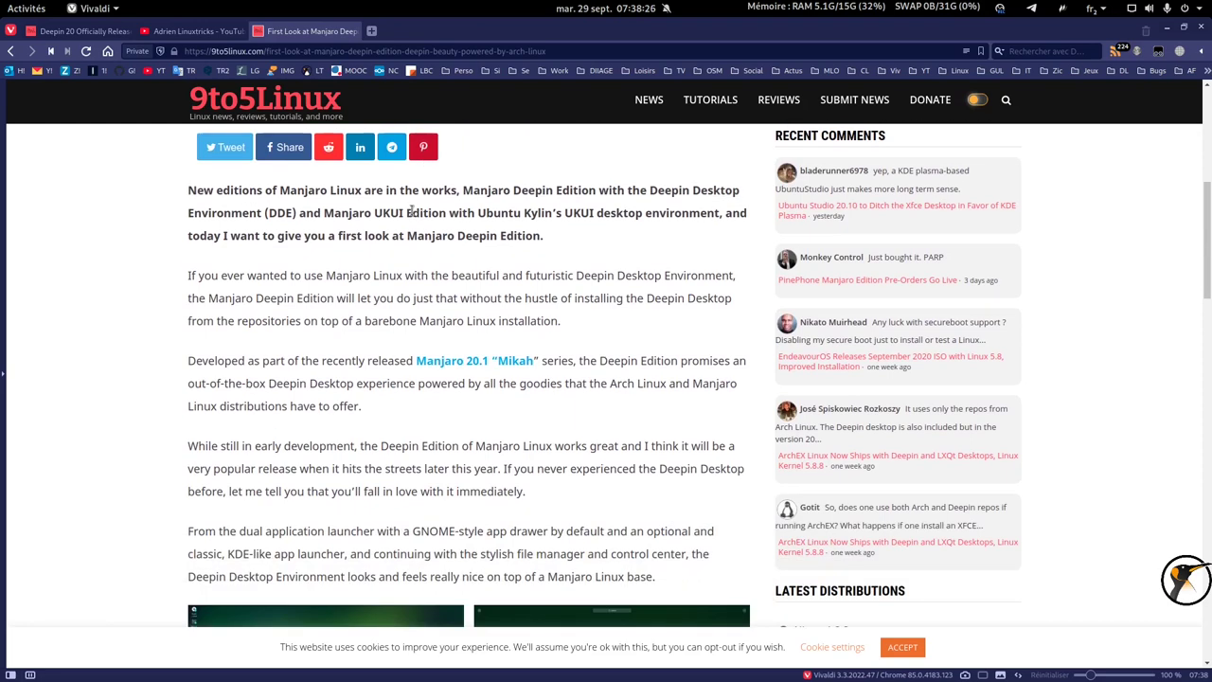
{"action": "scroll", "coordinate": [411, 210], "scroll_direction": "down", "scroll_amount": 6}
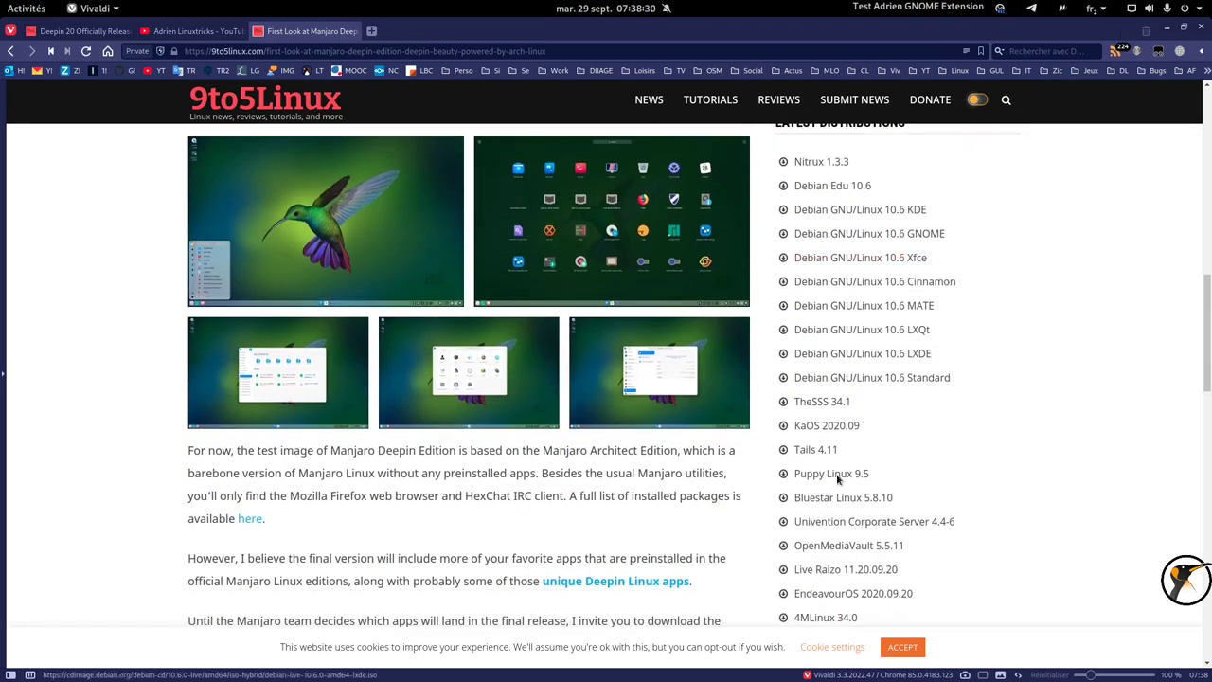
Switch to the VirtualBox virtual machine and boot Manjaro.x86_64 deepin in "Mode esthétique".
{"action": "left_click", "coordinate": [1167, 29]}
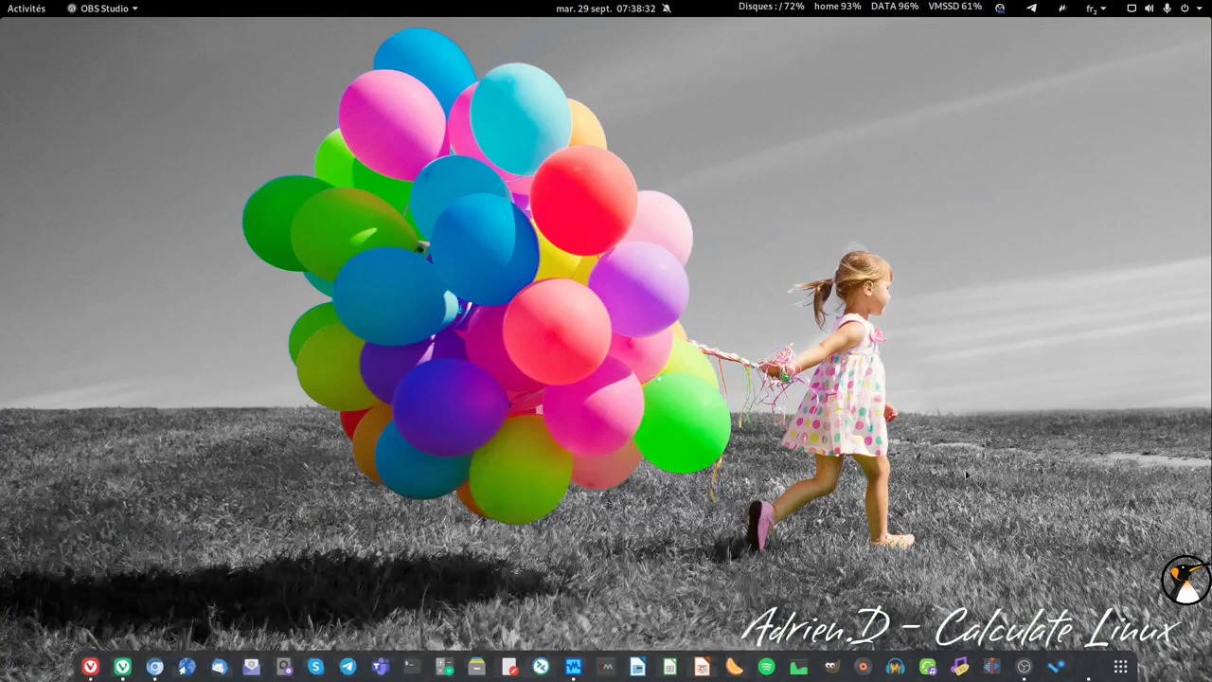
{"action": "left_click", "coordinate": [1089, 667]}
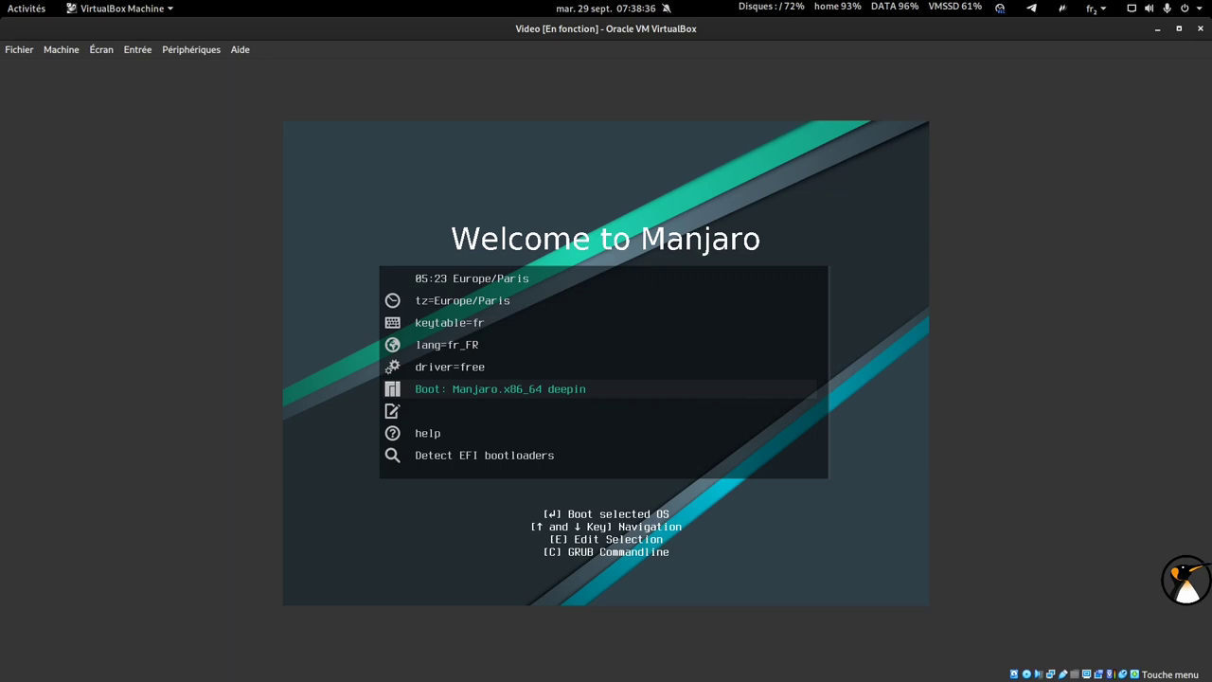
{"action": "key", "text": "Return"}
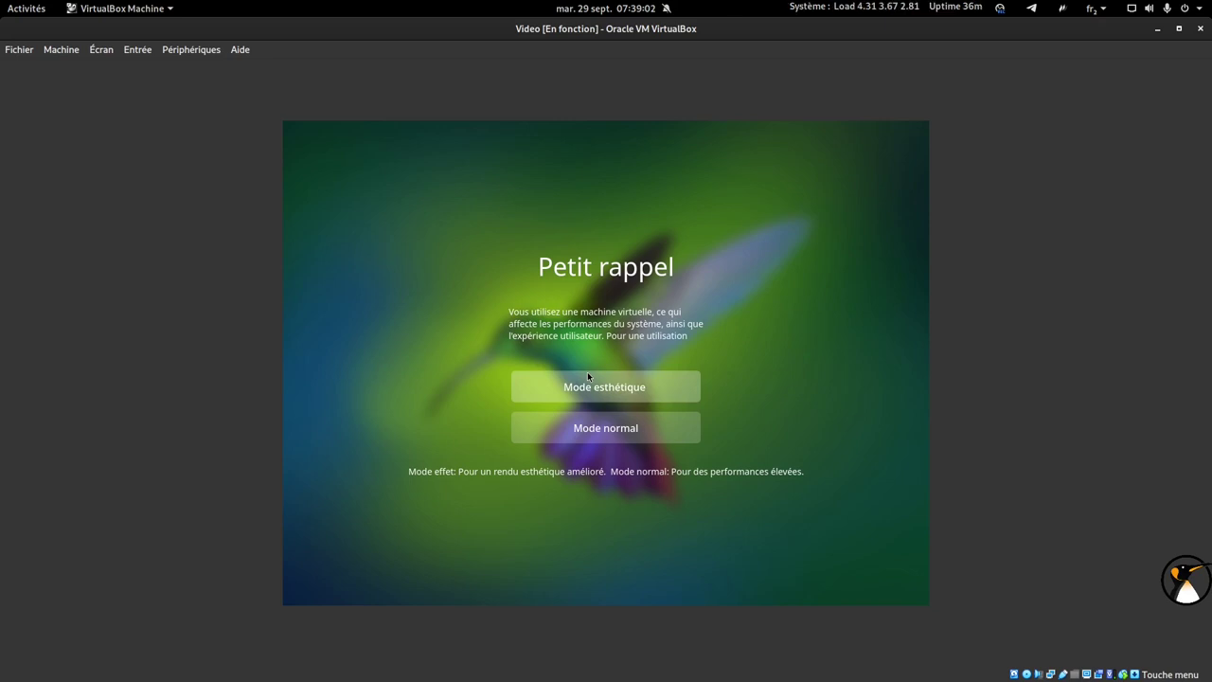
{"action": "left_click", "coordinate": [659, 393]}
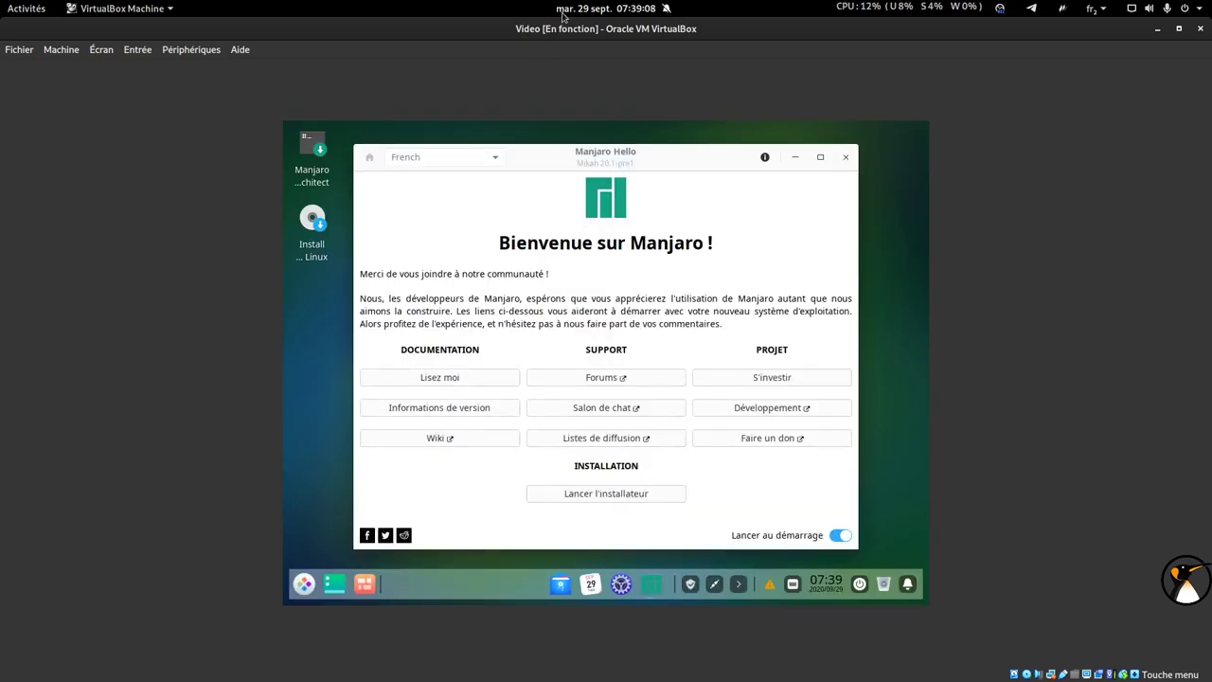
Fit the guest desktop to the full virtual machine window and close the Manjaro Hello welcome window.
{"action": "double_click", "coordinate": [556, 29]}
{"action": "double_click", "coordinate": [450, 64]}
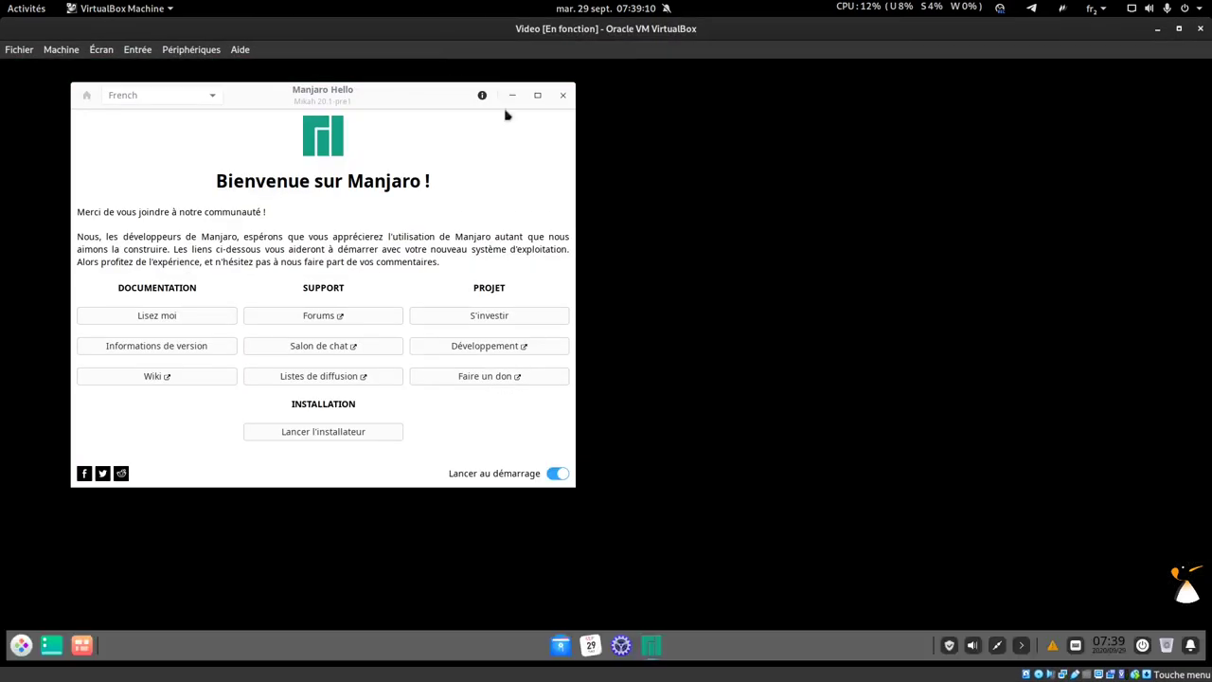
{"action": "left_click_drag", "start_coordinate": [462, 98], "coordinate": [520, 96]}
{"action": "left_click_drag", "start_coordinate": [699, 104], "coordinate": [704, 119]}
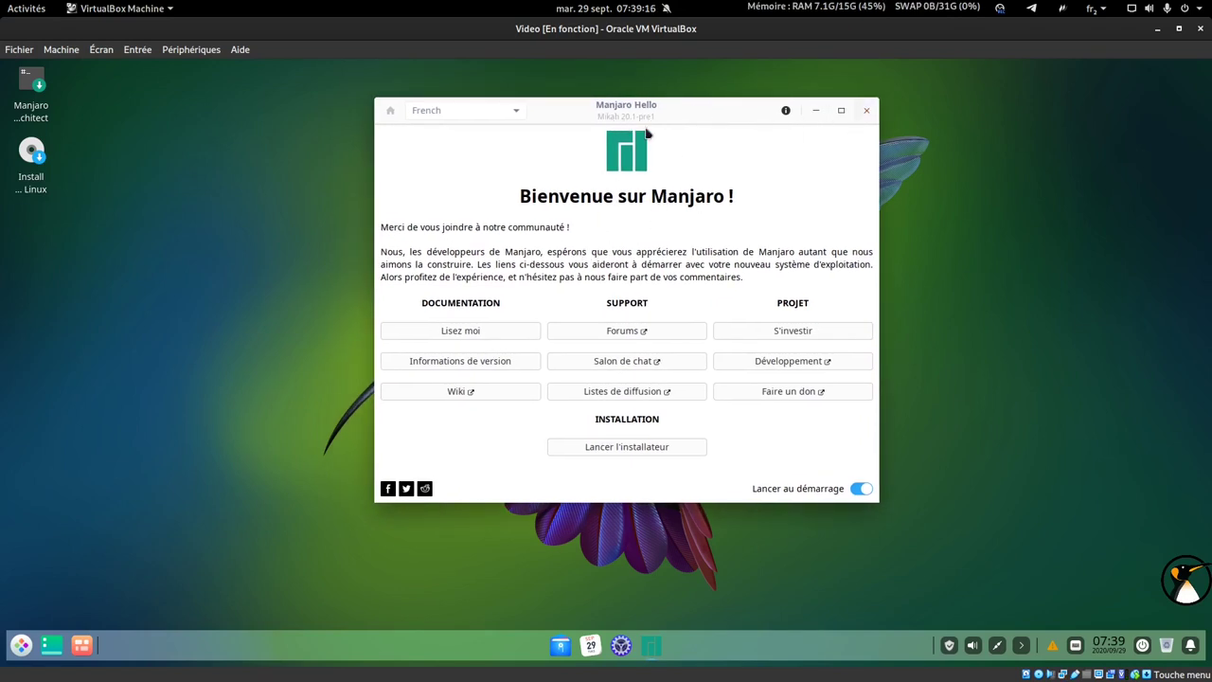
{"action": "left_click", "coordinate": [867, 112]}
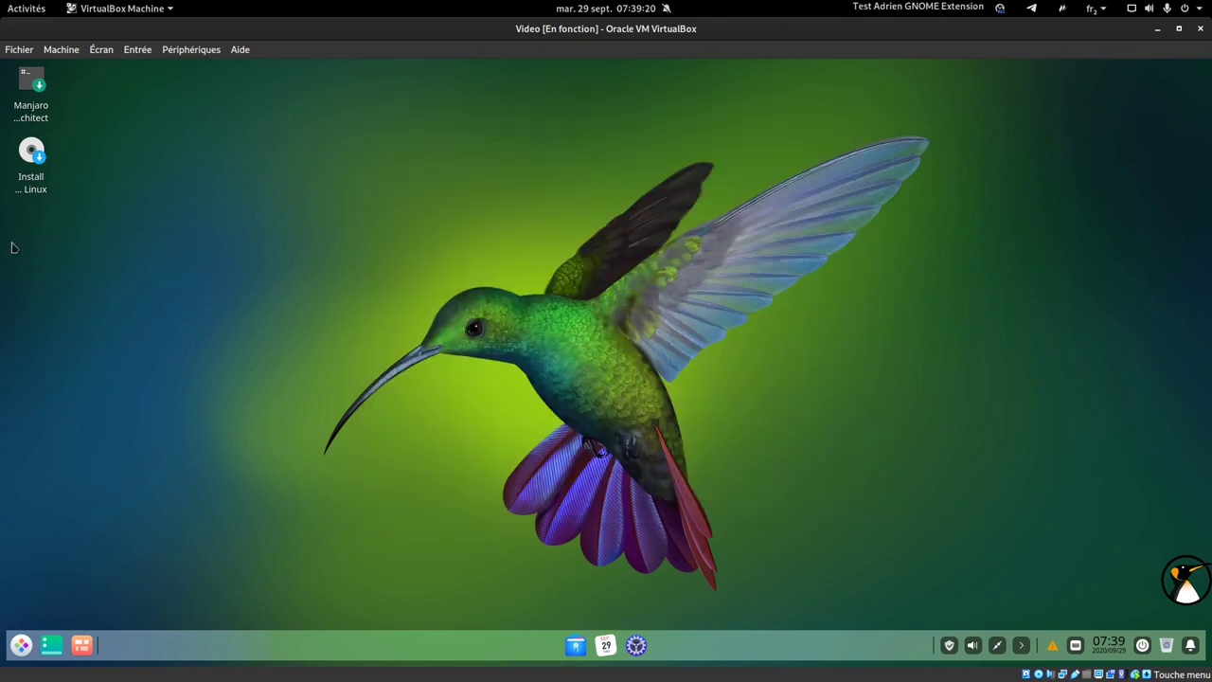
Launch the Manjaro installer and accept French, the Europe/Paris location and the default keyboard to reach the partitioning page.
{"action": "double_click", "coordinate": [31, 156]}
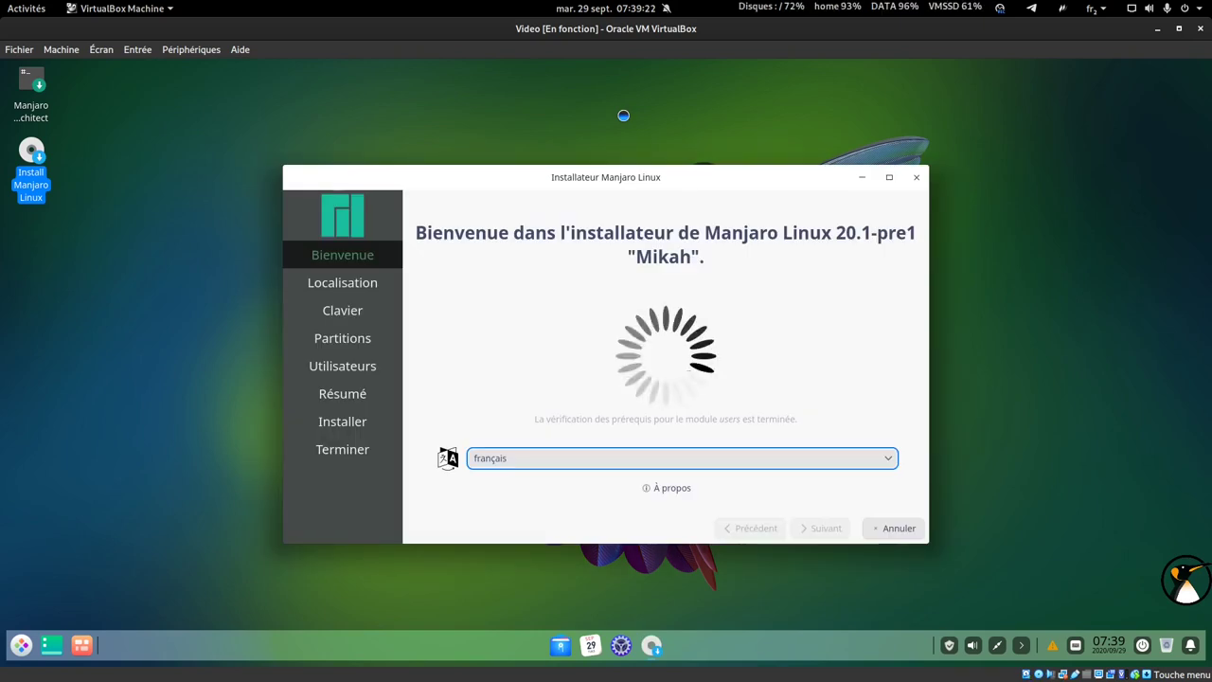
{"action": "left_click_drag", "start_coordinate": [546, 172], "coordinate": [543, 117]}
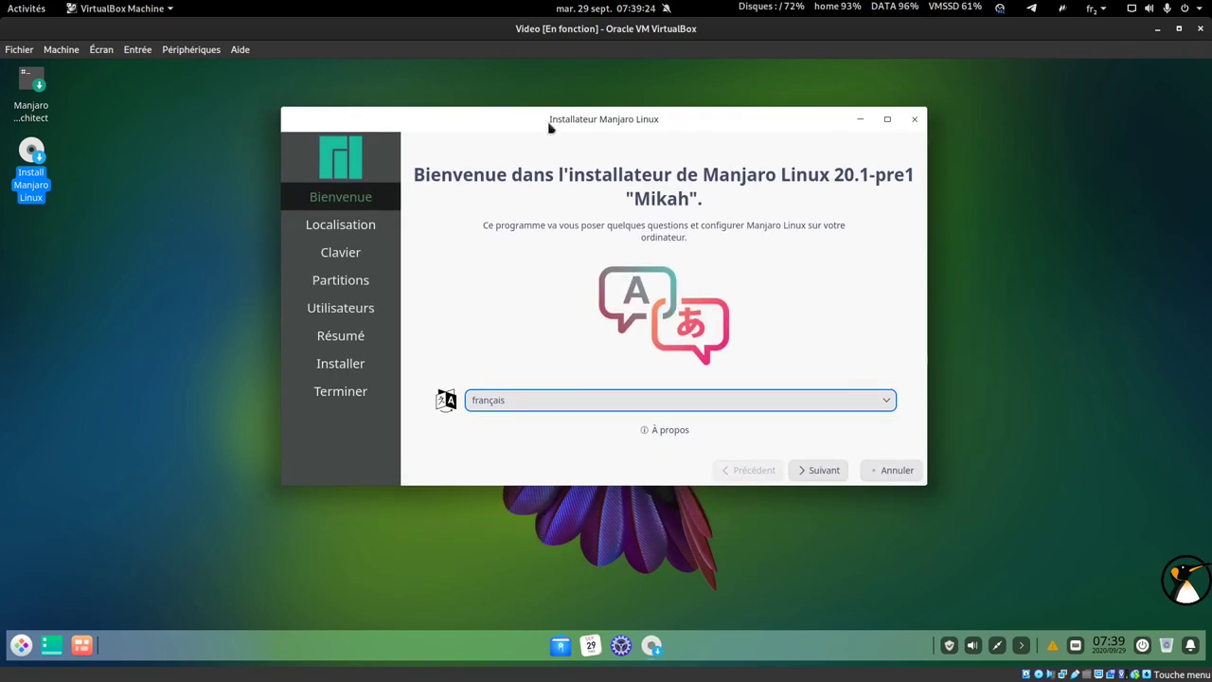
{"action": "left_click", "coordinate": [823, 471]}
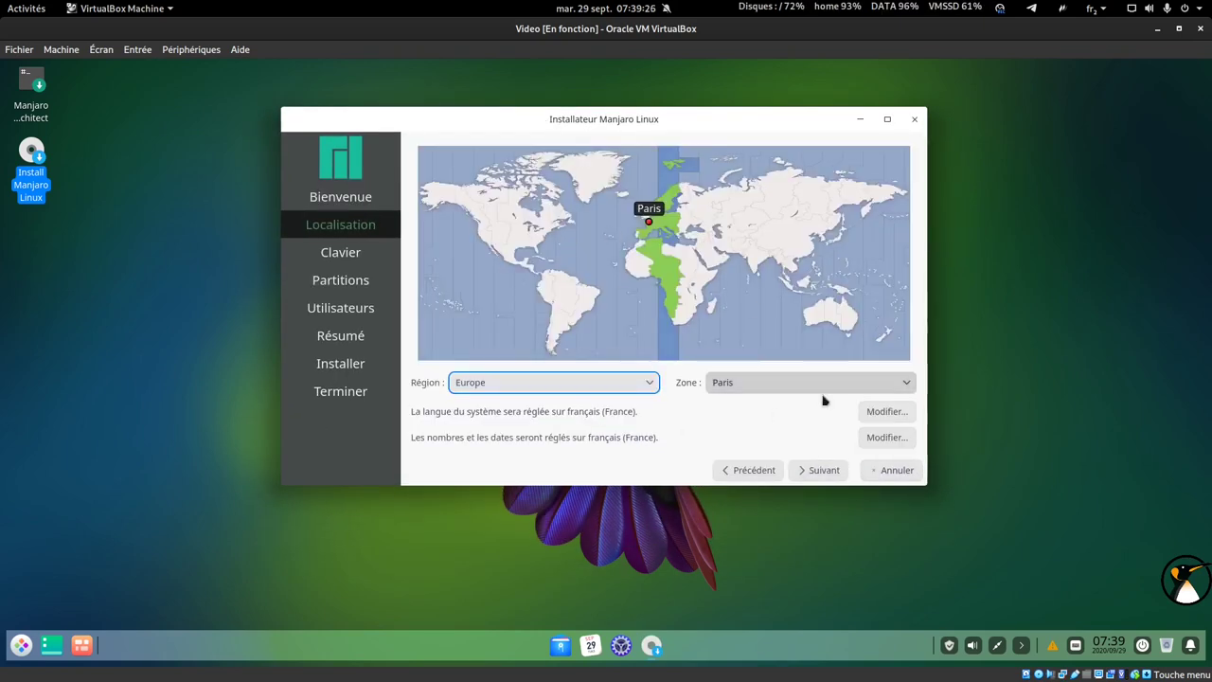
{"action": "left_click", "coordinate": [839, 474]}
{"action": "left_click", "coordinate": [839, 473]}
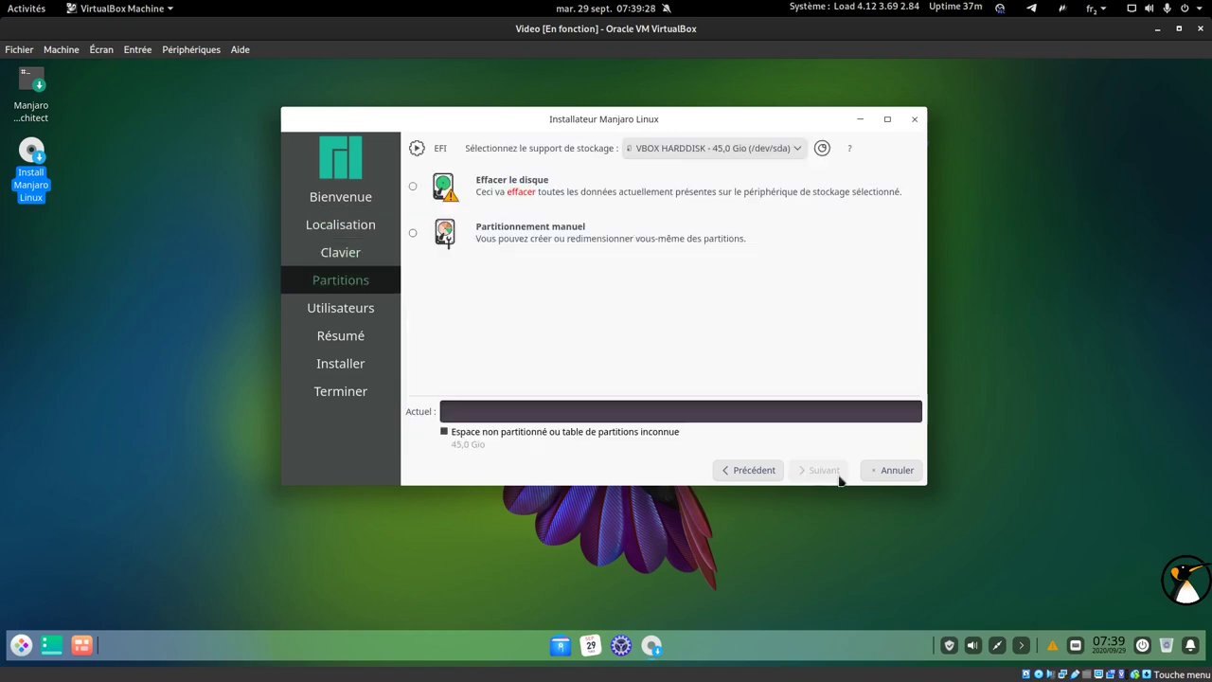
Choose to erase the whole VBOX HARDDISK with swap without hibernation, and continue to the user settings.
{"action": "left_click", "coordinate": [507, 180]}
{"action": "left_click", "coordinate": [572, 231]}
{"action": "left_click", "coordinate": [572, 269]}
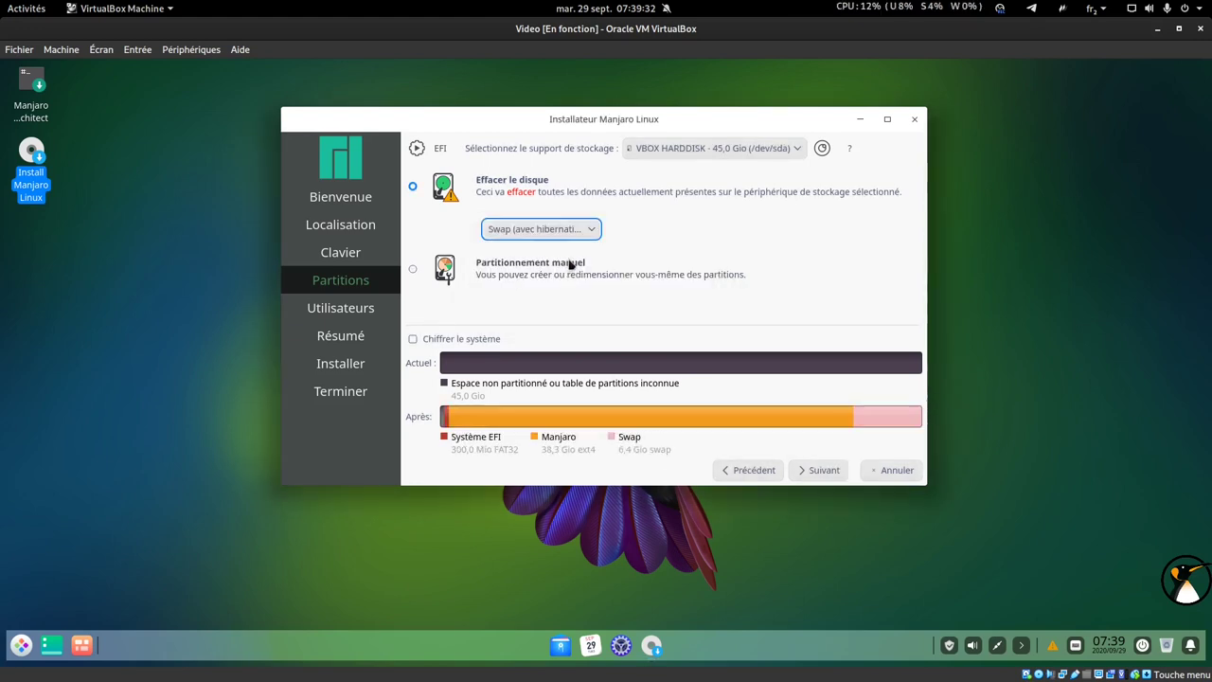
{"action": "left_click", "coordinate": [565, 232]}
{"action": "left_click", "coordinate": [567, 216]}
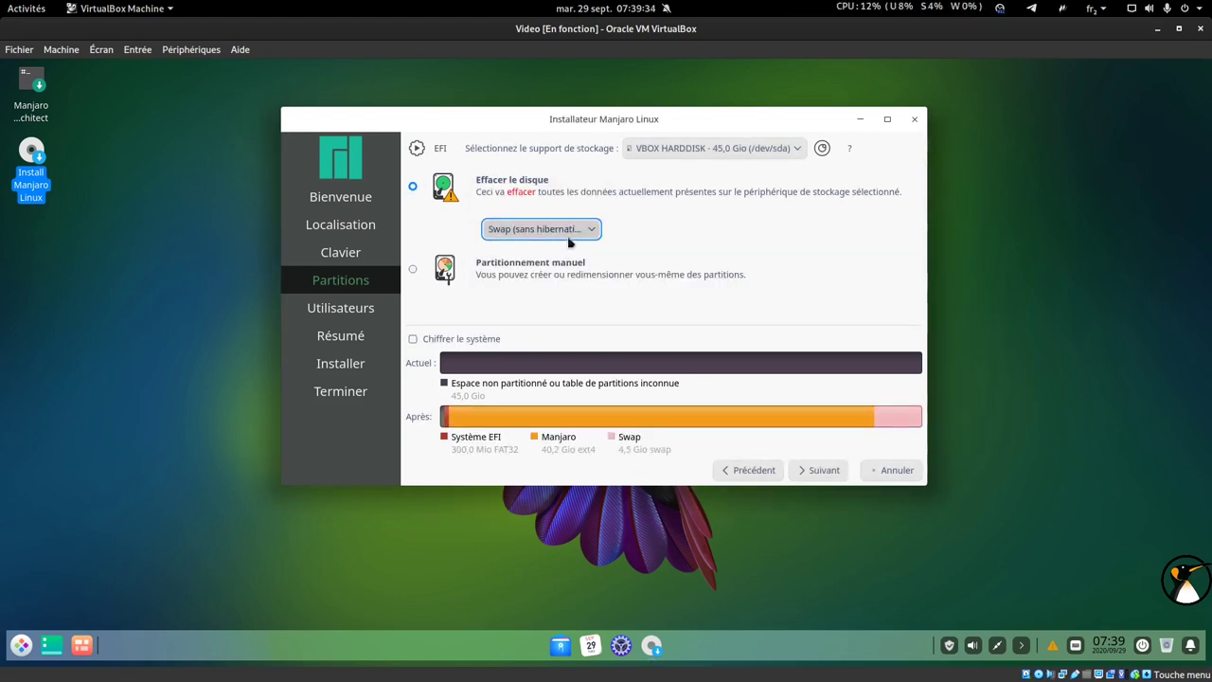
{"action": "left_click", "coordinate": [822, 471]}
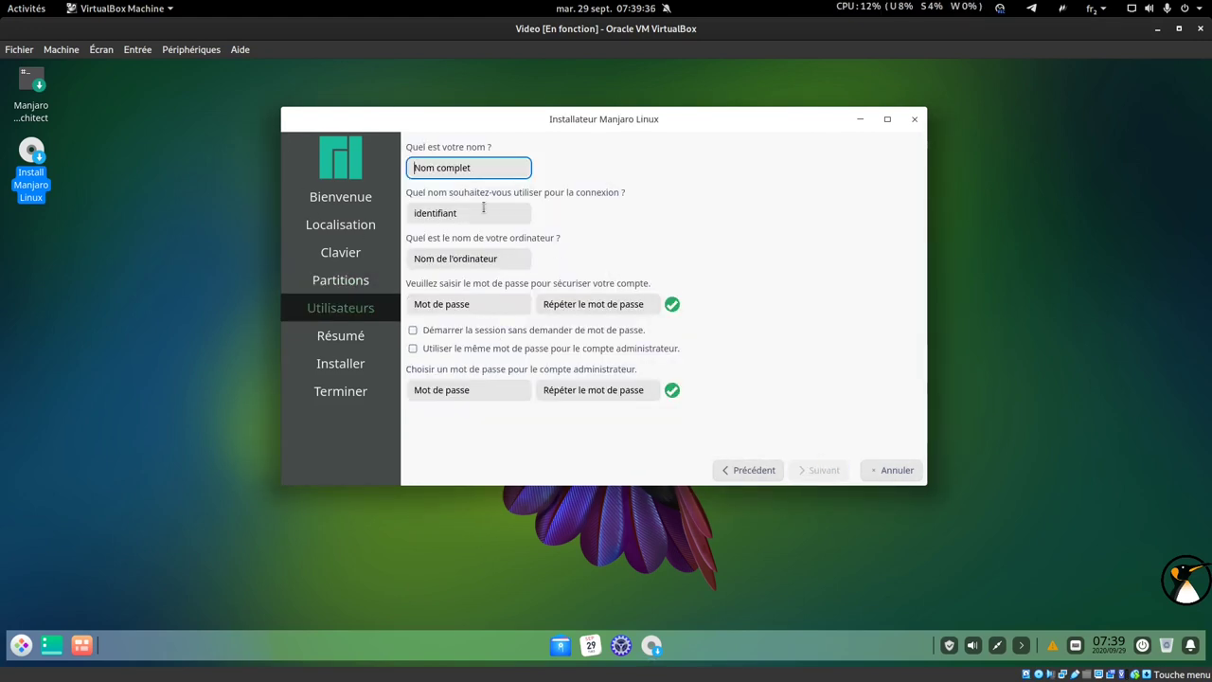
Enter the user's name and fill in the account password with its repetition.
{"action": "type", "text": "adrien"}
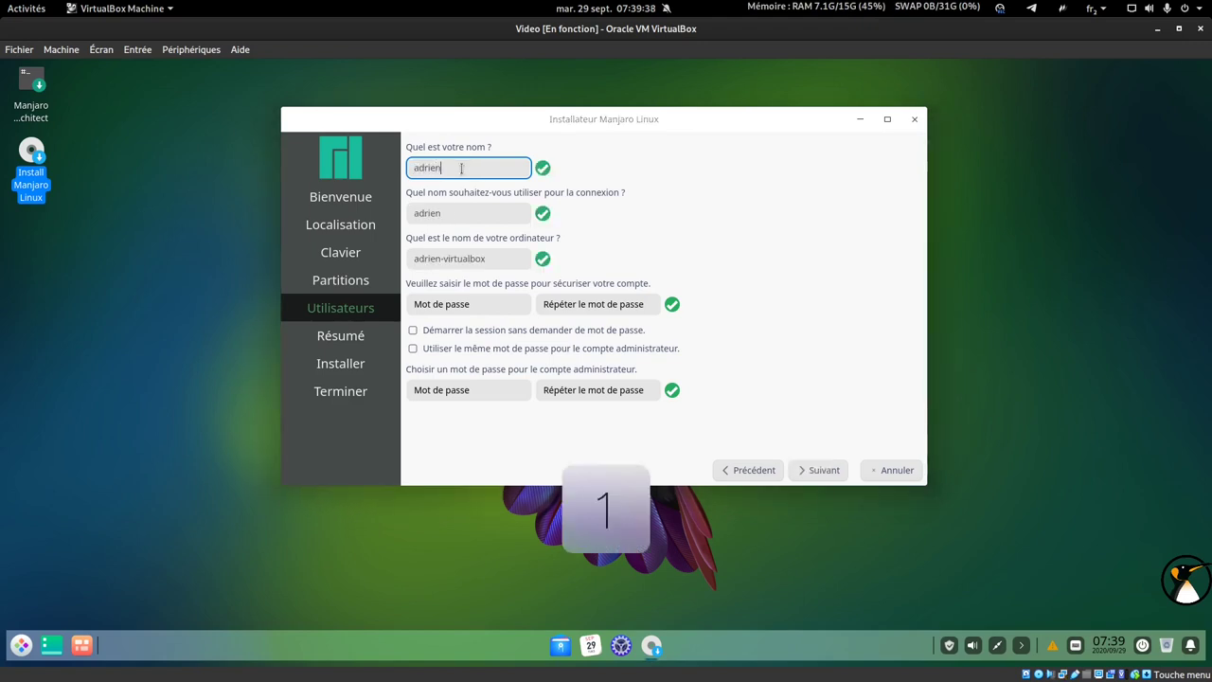
{"action": "key", "text": "Tab"}
{"action": "key", "text": "Tab"}
{"action": "key", "text": "Tab"}
{"action": "type", "text": "a"}
{"action": "key", "text": "Tab"}
{"action": "type", "text": "a"}
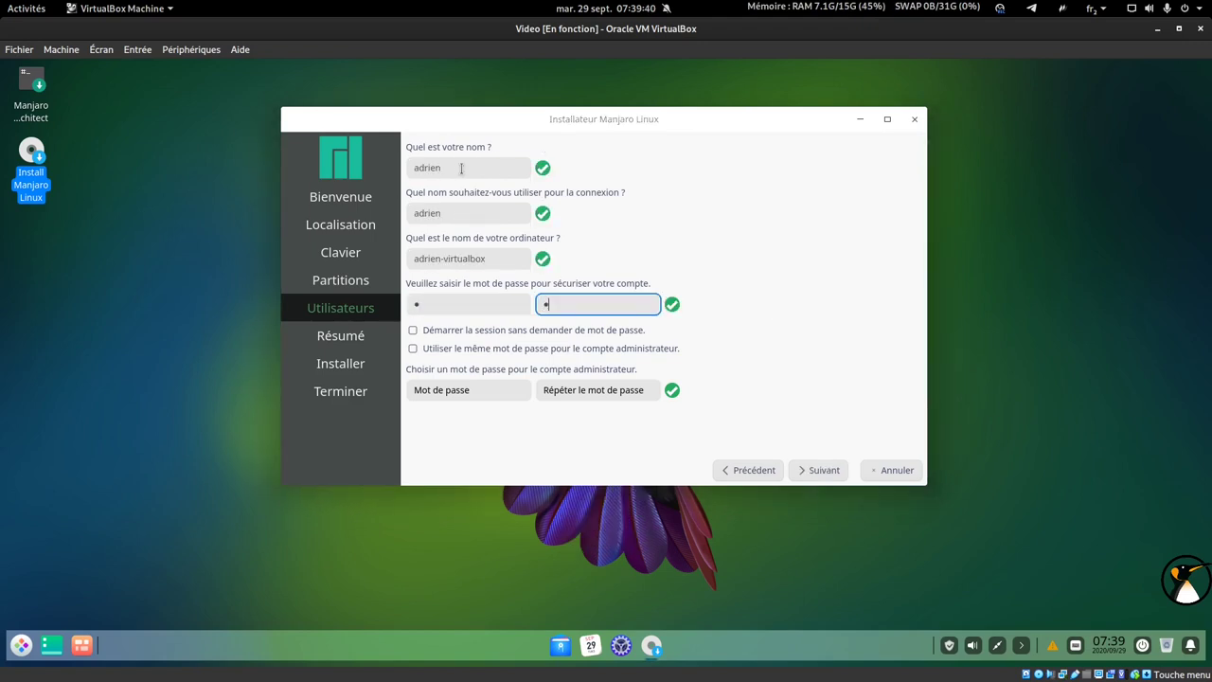
Fill in the administrator account password with its repetition, and proceed to the installation summary.
{"action": "left_click", "coordinate": [481, 385]}
{"action": "type", "text": "a"}
{"action": "left_click", "coordinate": [594, 388]}
{"action": "type", "text": "a"}
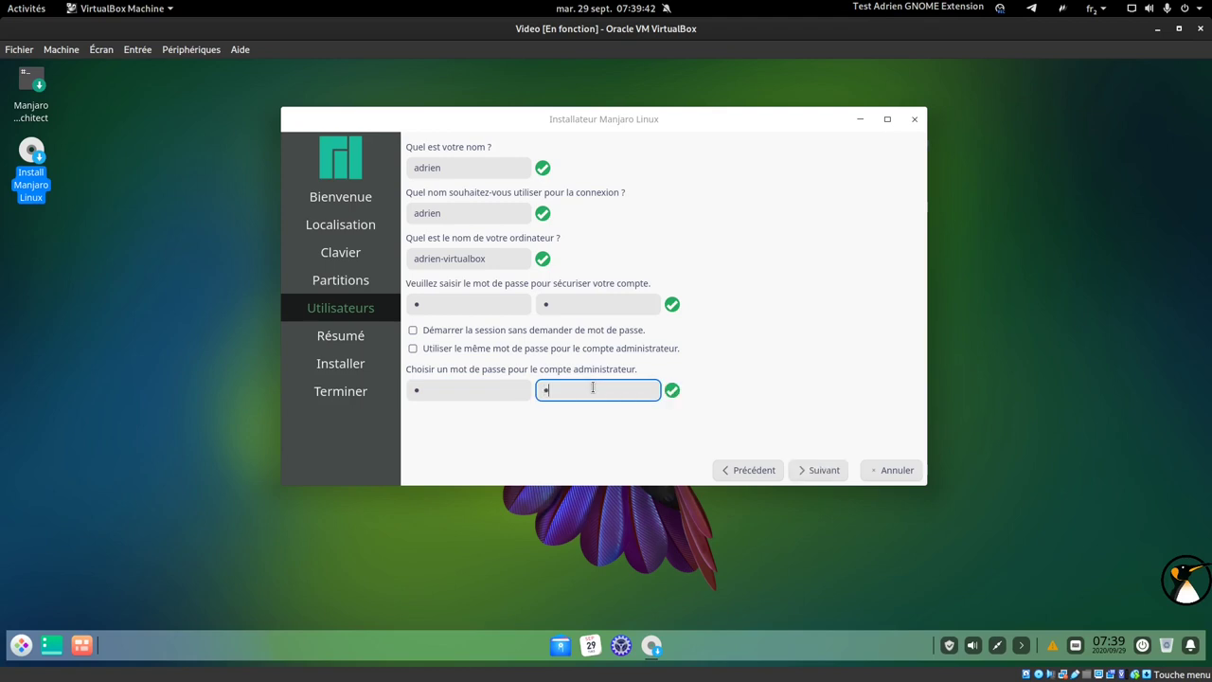
{"action": "left_click", "coordinate": [841, 470]}
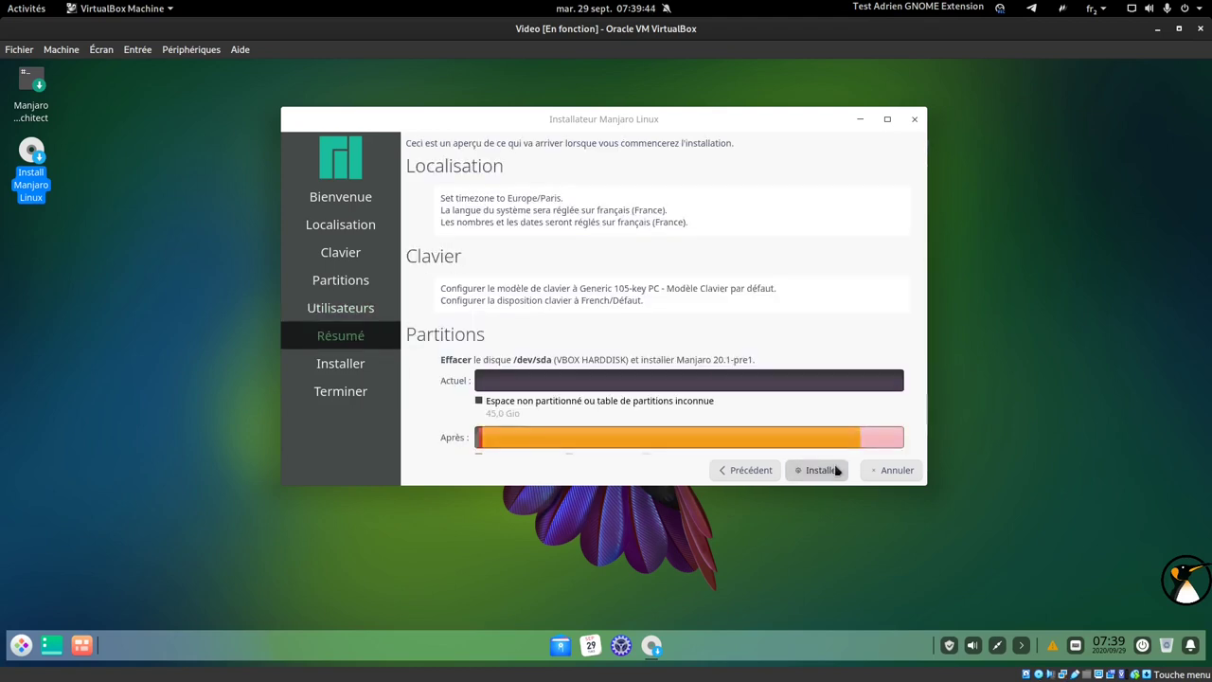
Start and confirm the Manjaro installation, and slightly enlarge and reposition the installer window.
{"action": "left_click", "coordinate": [832, 470]}
{"action": "key", "text": "Return"}
{"action": "left_click_drag", "start_coordinate": [747, 114], "coordinate": [740, 82]}
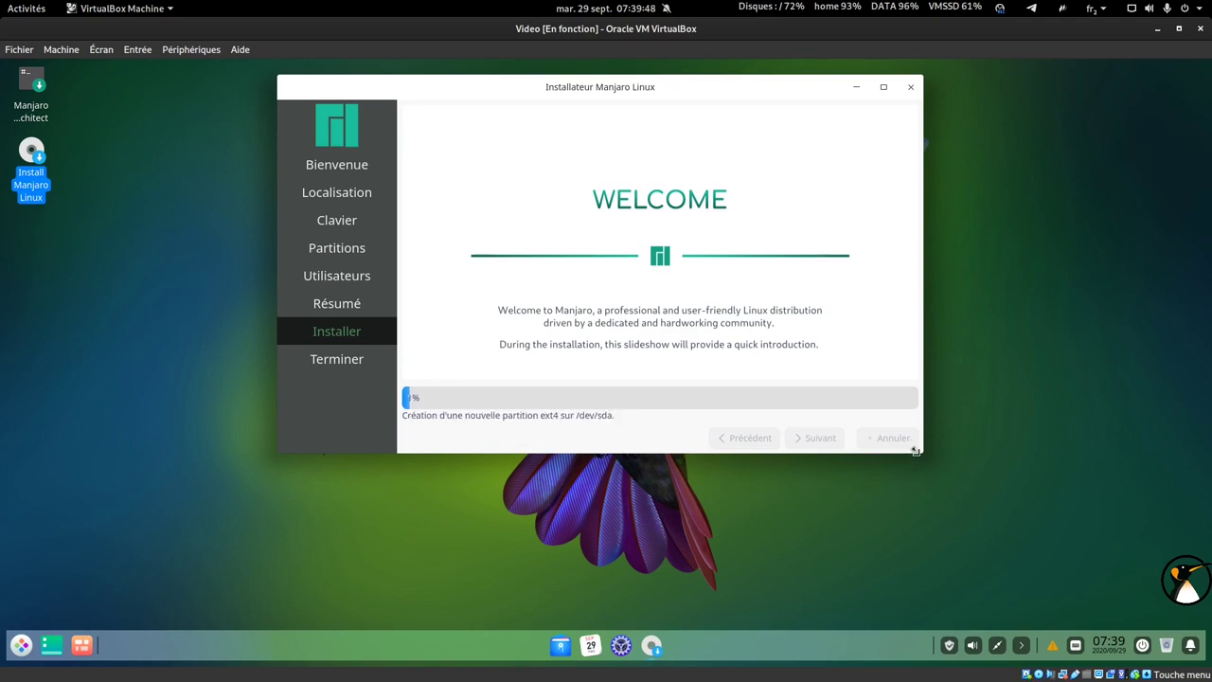
{"action": "left_click_drag", "start_coordinate": [921, 452], "coordinate": [945, 484]}
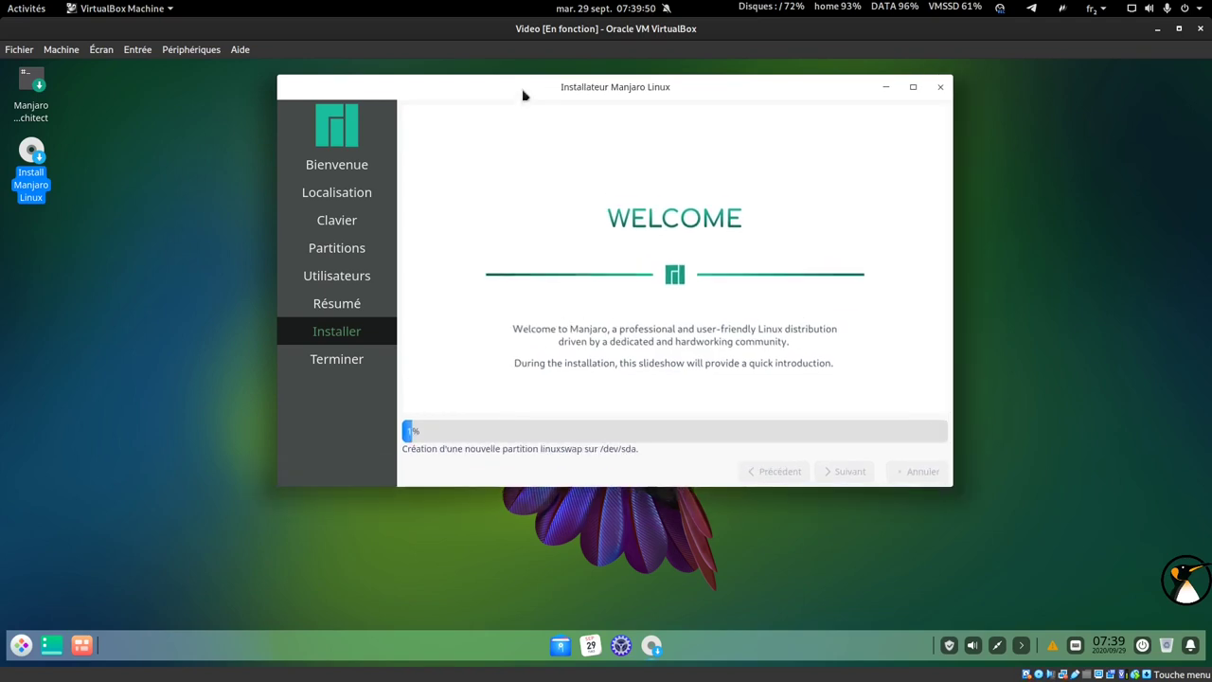
{"action": "left_click_drag", "start_coordinate": [522, 91], "coordinate": [525, 109]}
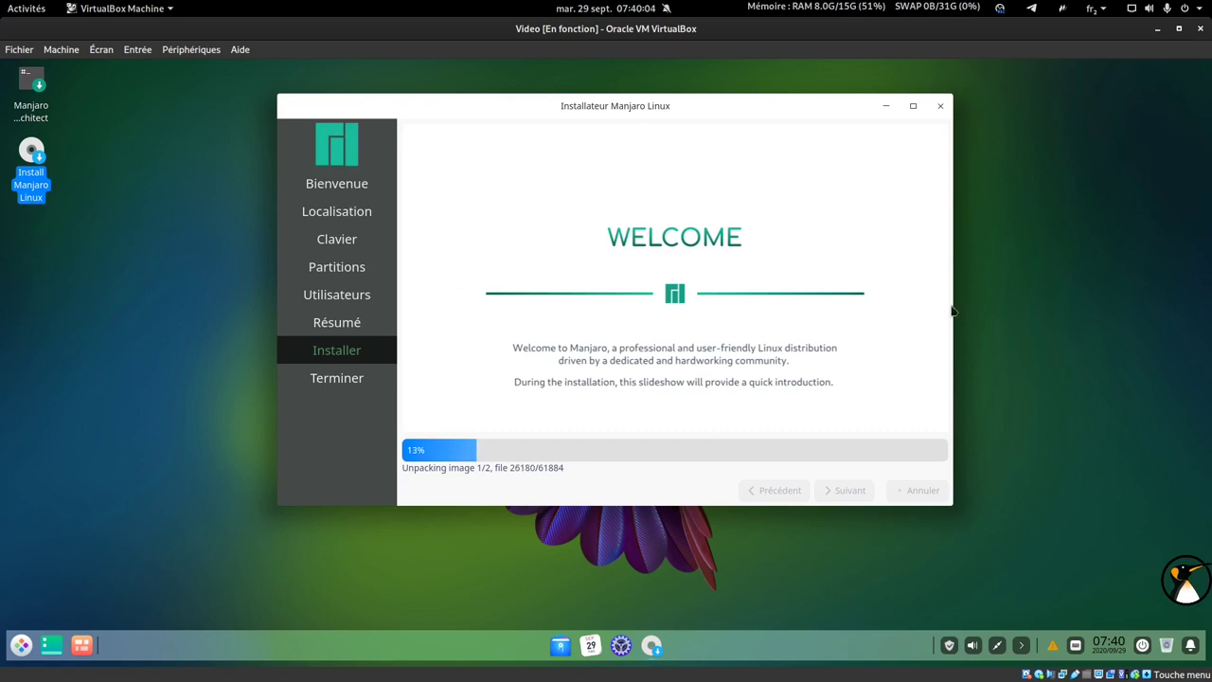
{"action": "left_click_drag", "start_coordinate": [578, 110], "coordinate": [384, 134]}
{"action": "left_click_drag", "start_coordinate": [628, 132], "coordinate": [806, 124]}
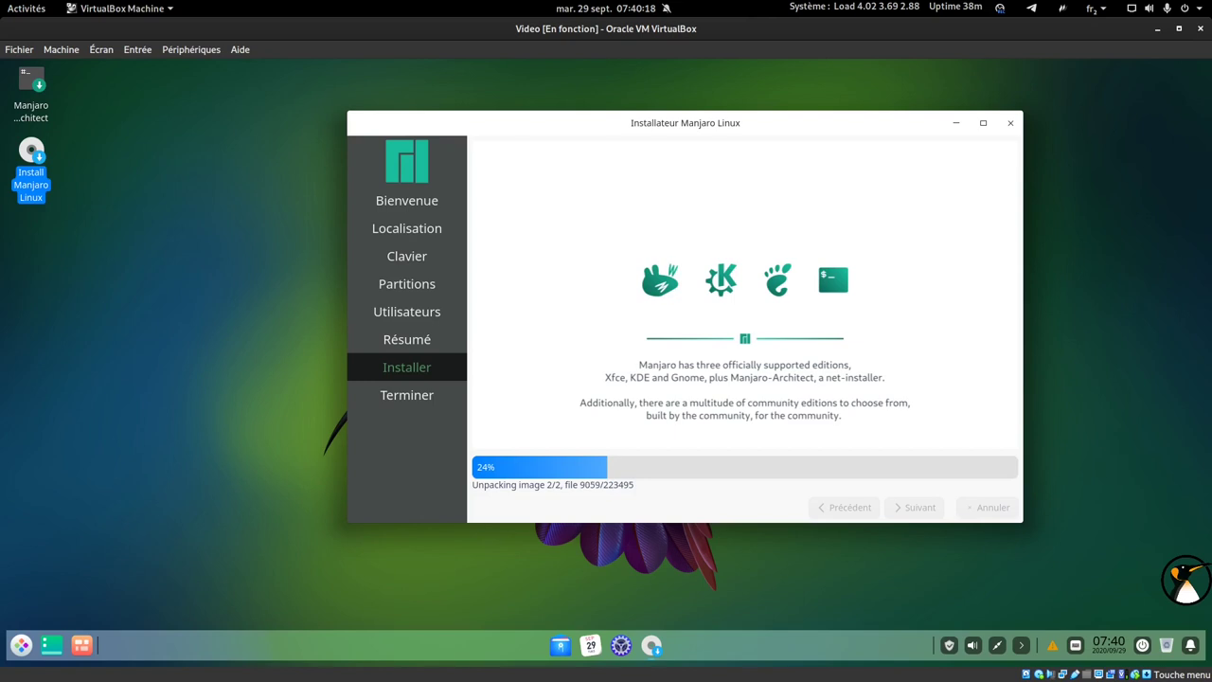
{"action": "key", "text": "alt+Tab"}
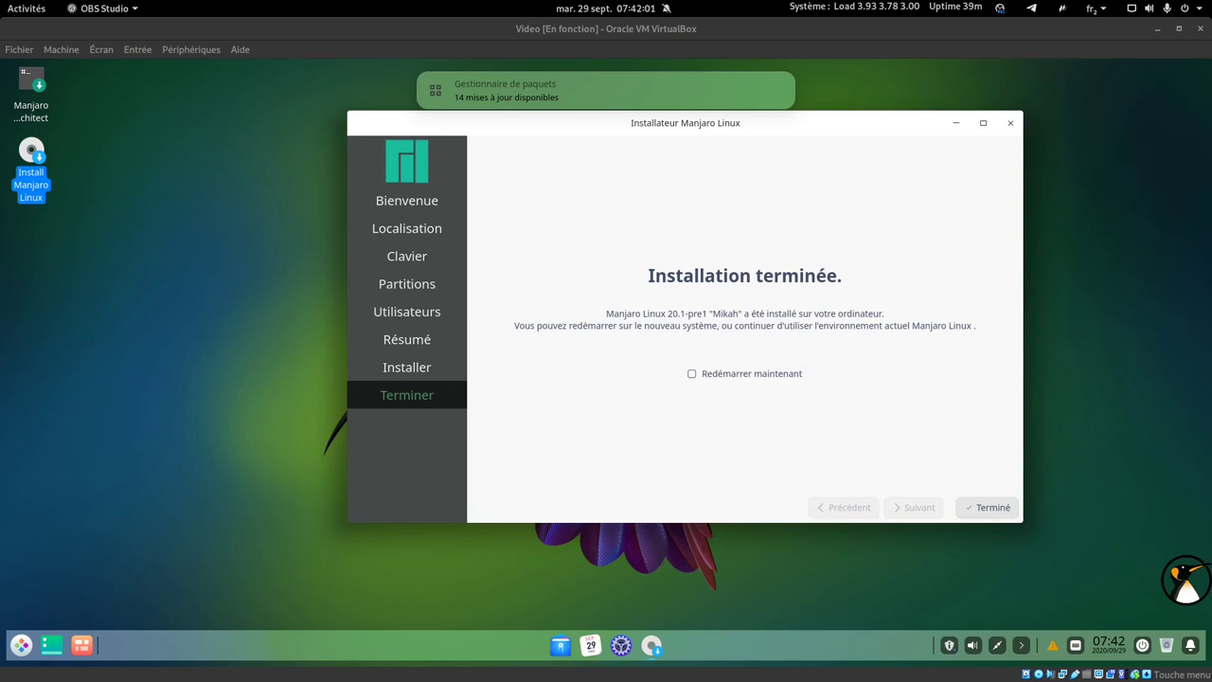
Finish the Manjaro installer with an immediate restart, and log in to the installed system with the account password.
{"action": "left_click", "coordinate": [781, 375]}
{"action": "left_click", "coordinate": [977, 511]}
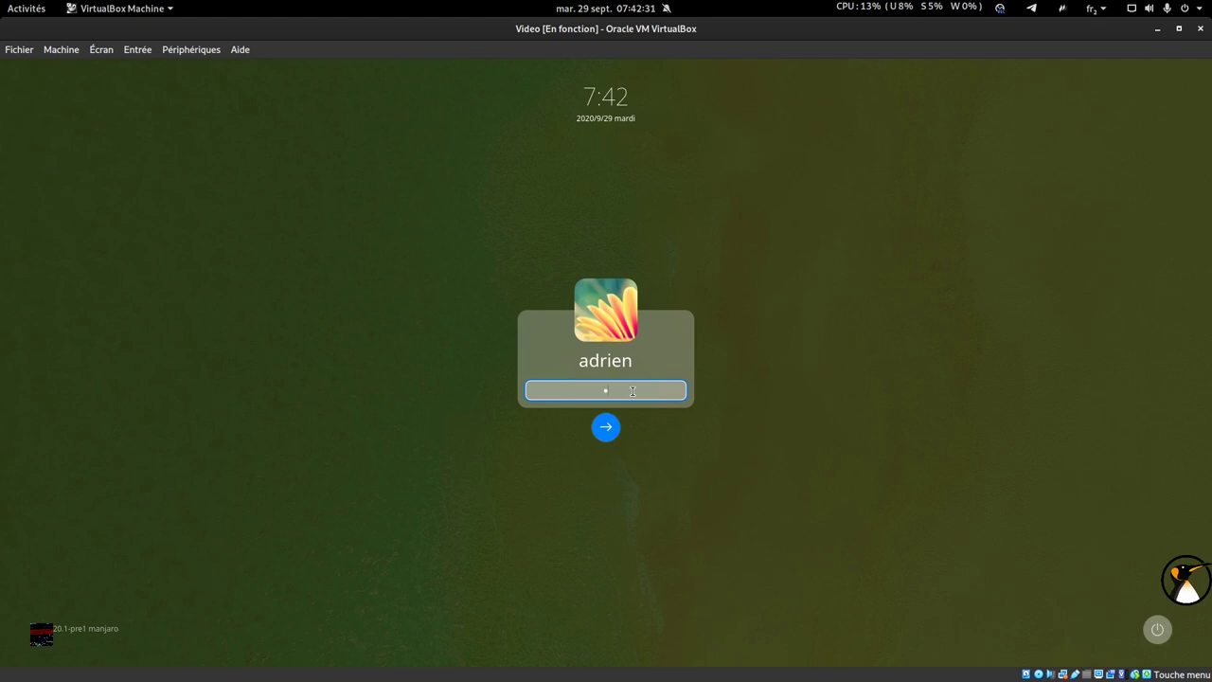
{"action": "key", "text": "Return"}
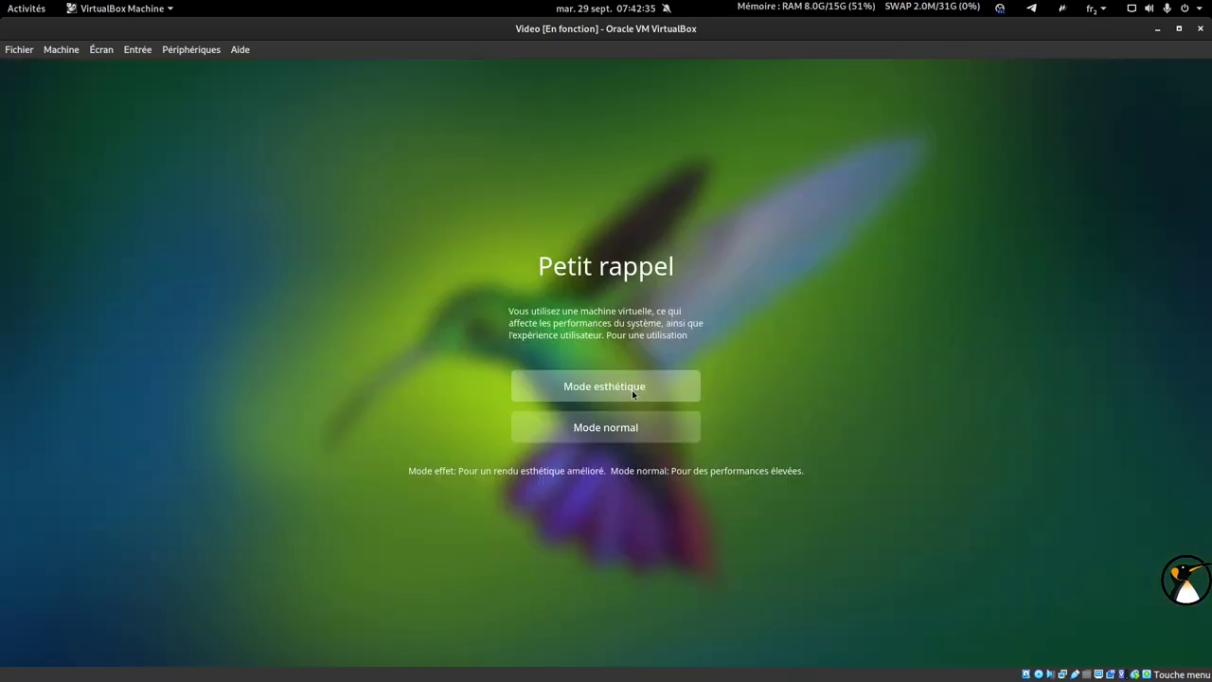
Choose Mode esthétique for the desktop, and turn off launch at startup in Manjaro Hello before closing it.
{"action": "left_click", "coordinate": [631, 389]}
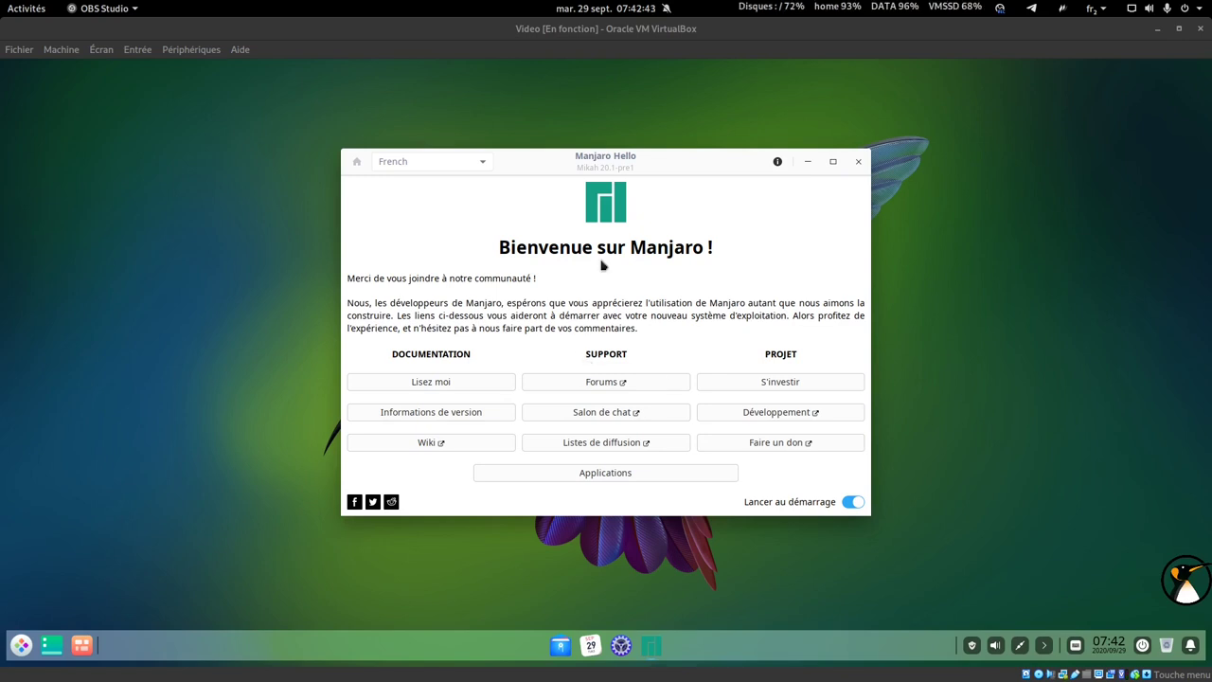
{"action": "left_click_drag", "start_coordinate": [656, 167], "coordinate": [668, 138]}
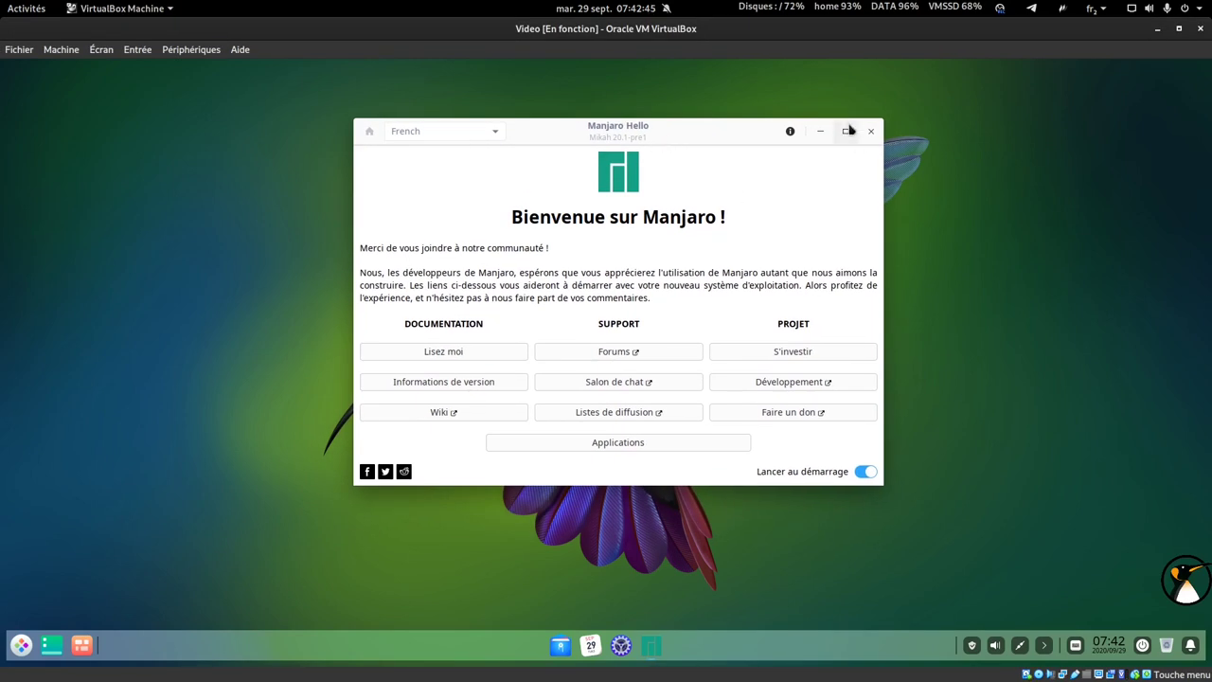
{"action": "left_click", "coordinate": [865, 471]}
{"action": "left_click", "coordinate": [871, 131]}
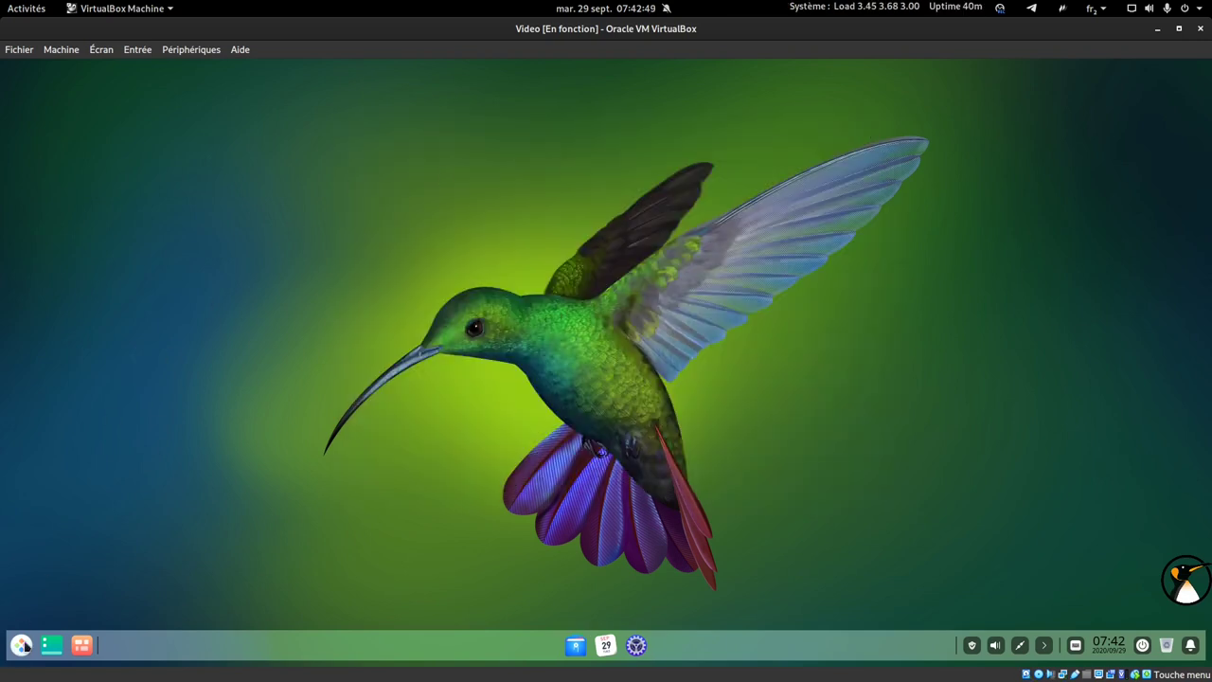
Examine the preinstalled applications in the full-screen application launcher.
{"action": "left_click", "coordinate": [19, 652]}
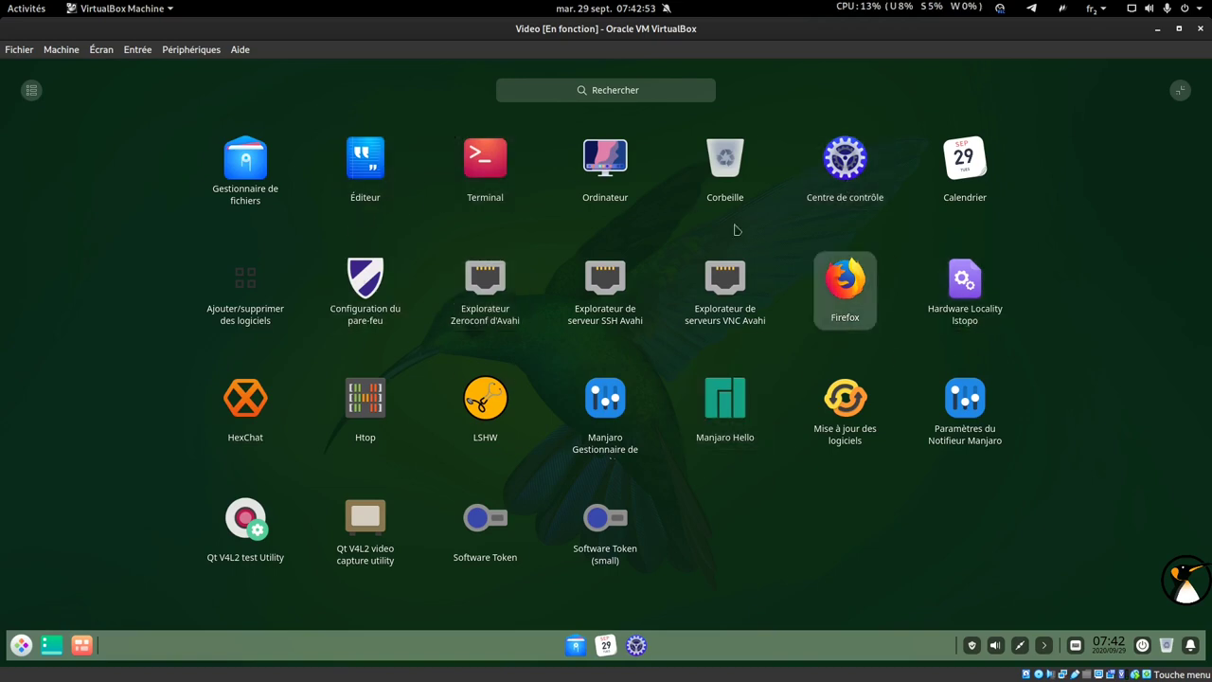
{"action": "left_click", "coordinate": [870, 515]}
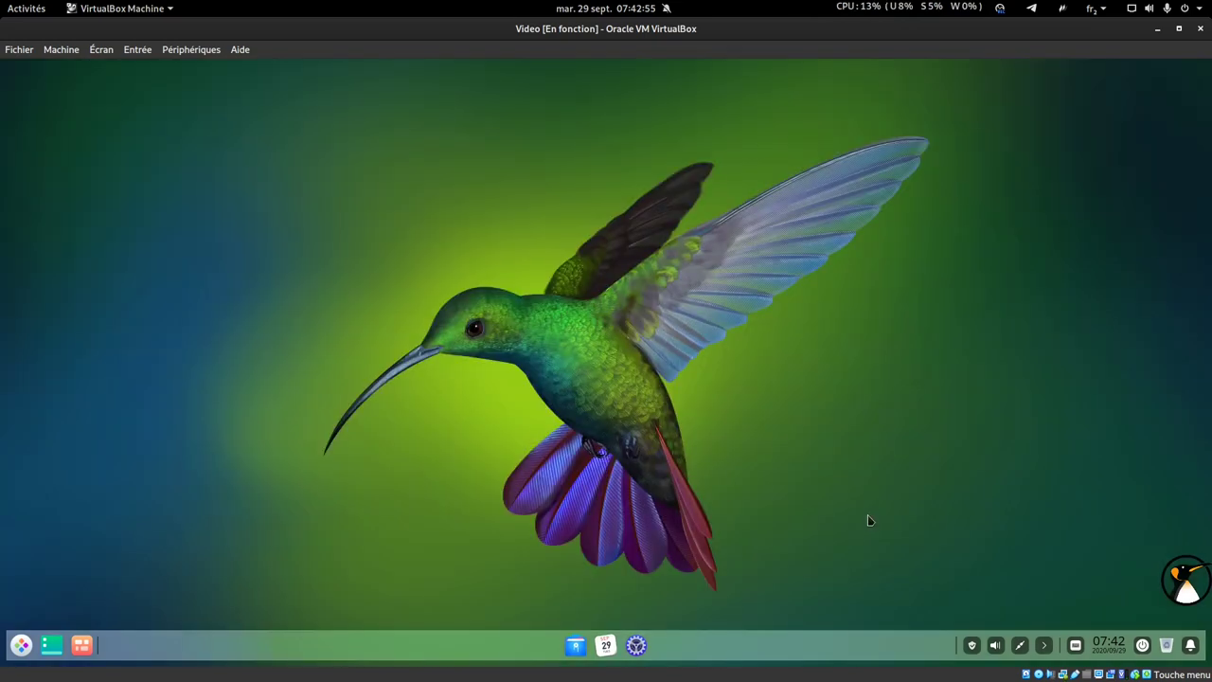
{"action": "left_click", "coordinate": [20, 645]}
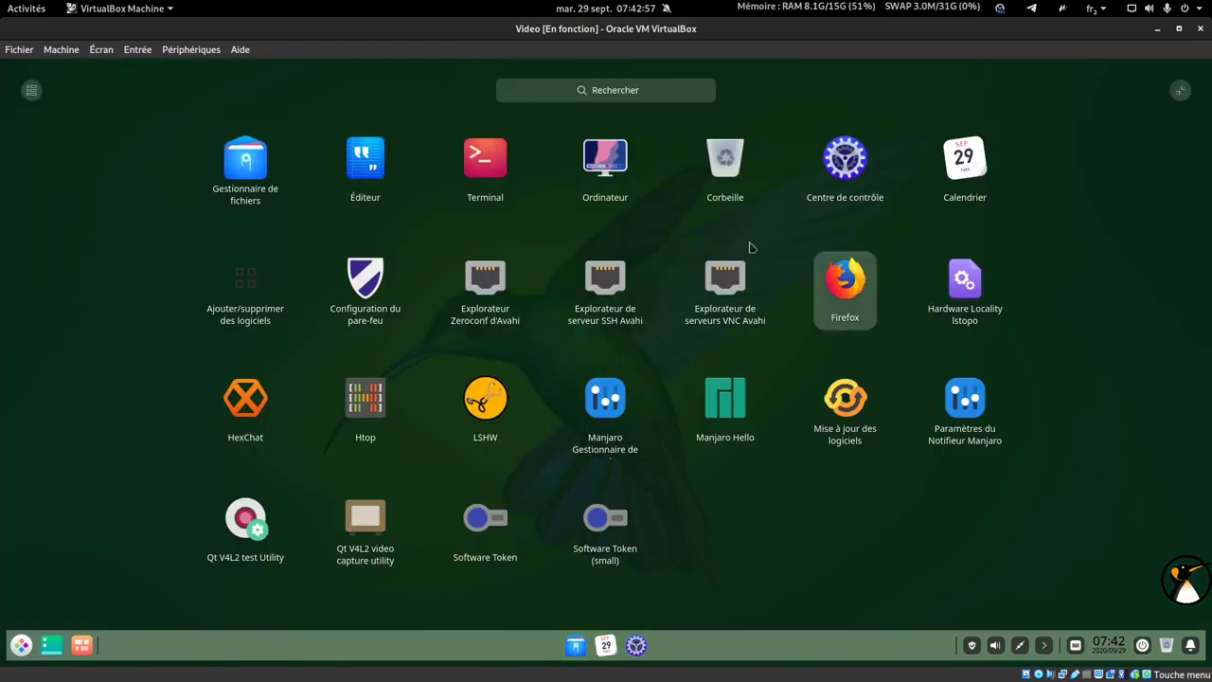
{"action": "left_click", "coordinate": [1171, 94]}
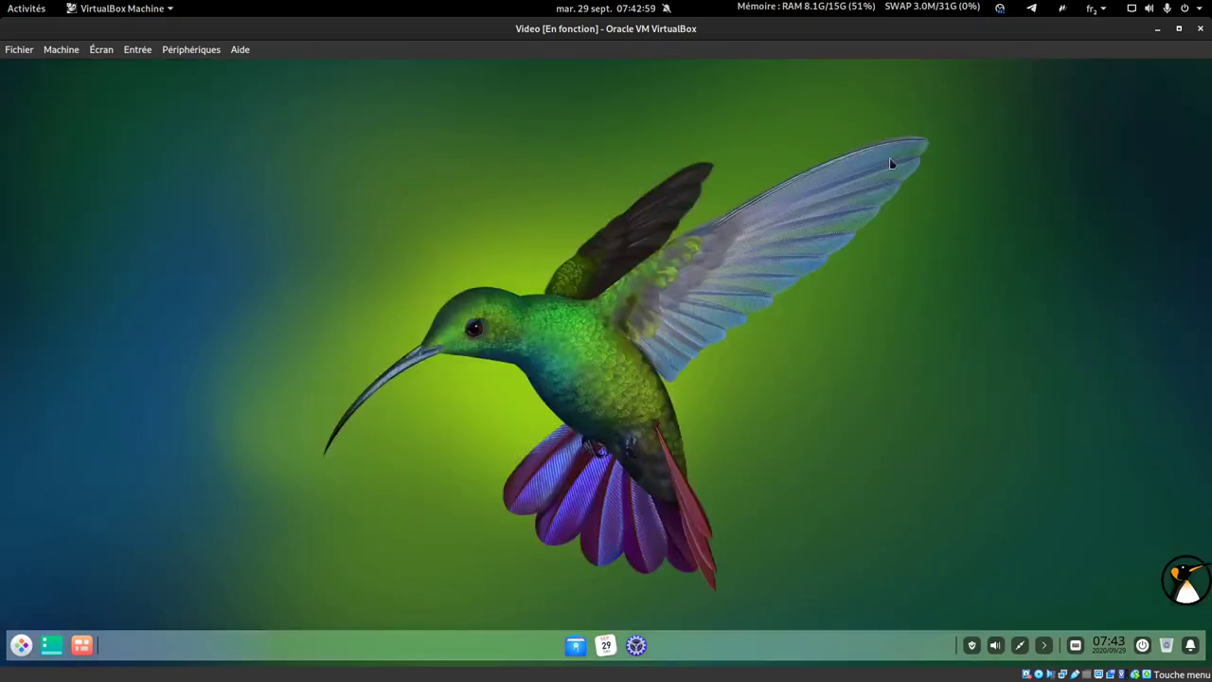
{"action": "left_click", "coordinate": [228, 303]}
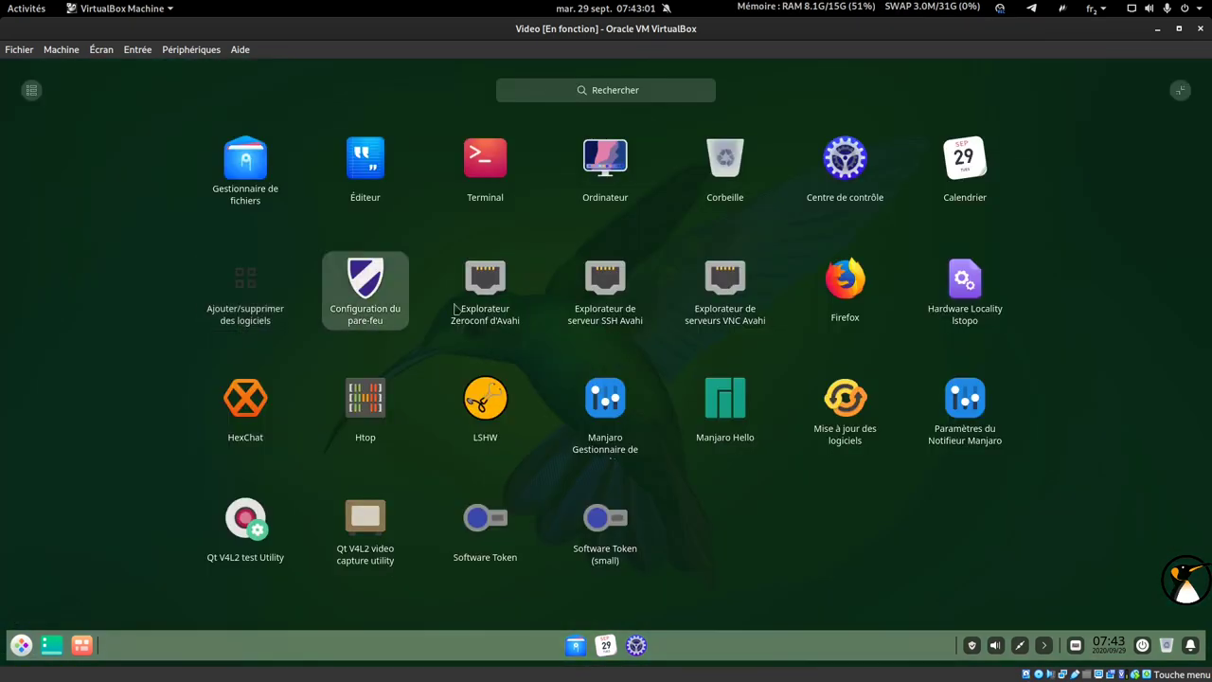
{"action": "left_click", "coordinate": [851, 180]}
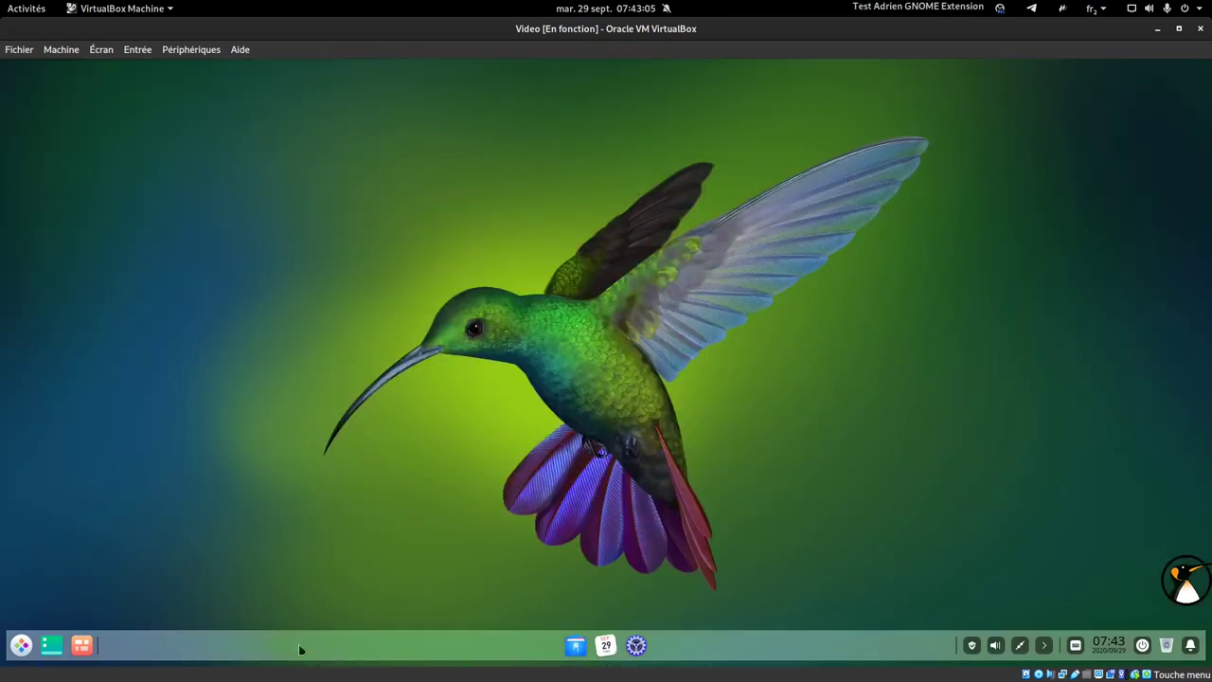
Open the file manager, the calendar and the control centre, and spread their windows across the desktop.
{"action": "left_click", "coordinate": [574, 651]}
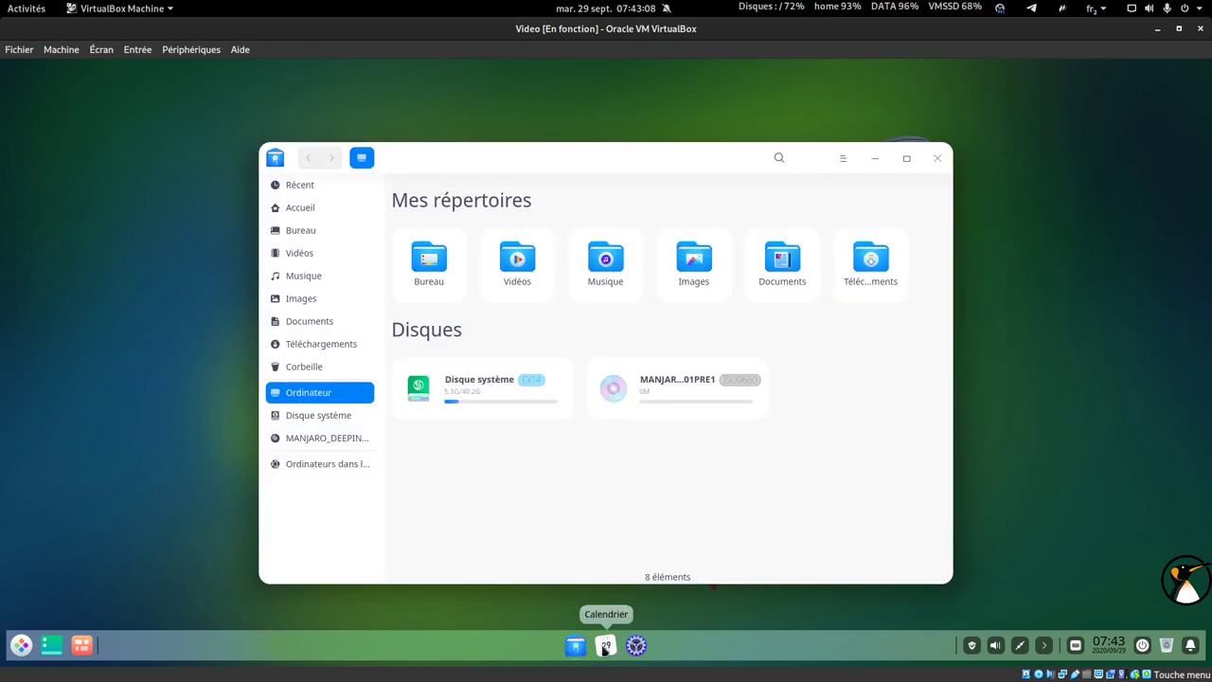
{"action": "left_click", "coordinate": [605, 650]}
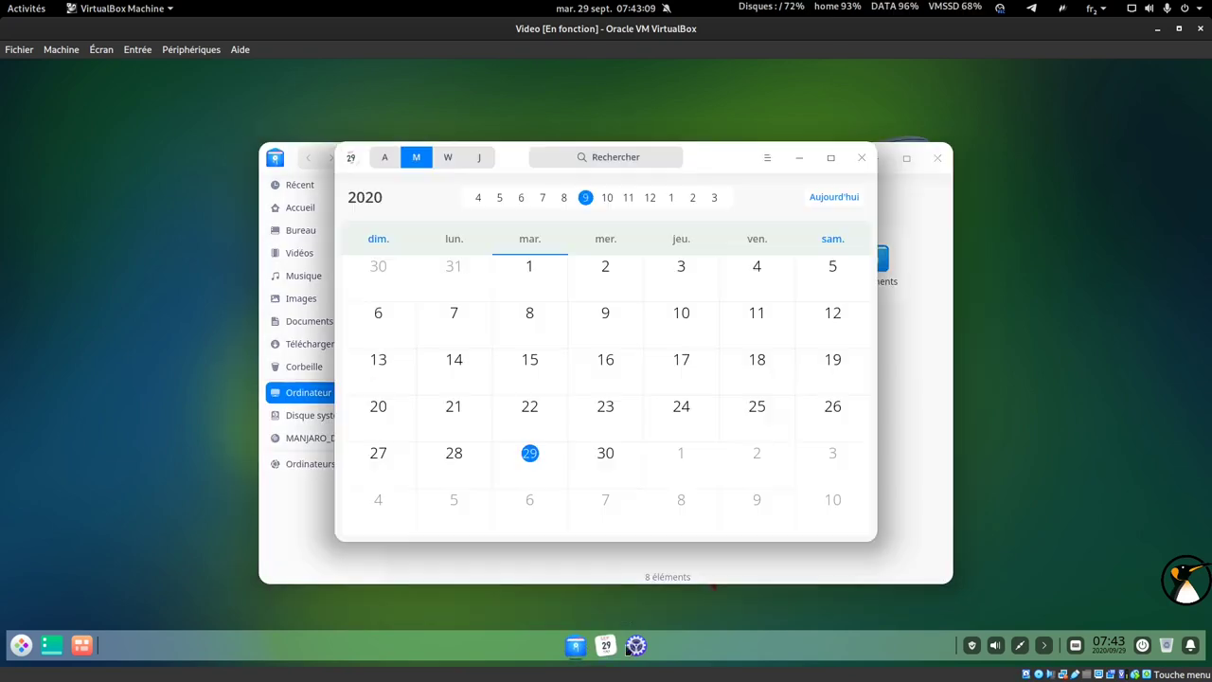
{"action": "left_click", "coordinate": [638, 647]}
{"action": "left_click_drag", "start_coordinate": [520, 199], "coordinate": [774, 121]}
{"action": "left_click_drag", "start_coordinate": [511, 162], "coordinate": [202, 110]}
{"action": "left_click_drag", "start_coordinate": [604, 166], "coordinate": [639, 190]}
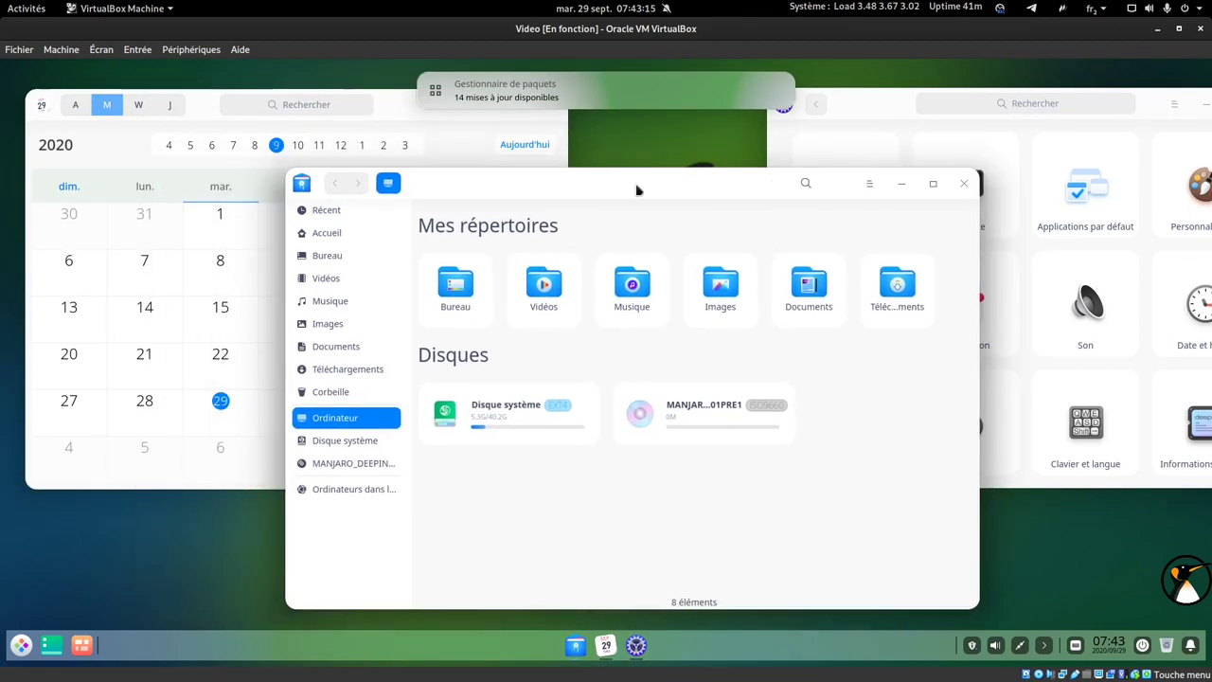
View the pending package updates from the notification, rearranging the open windows around them, and close the updates window.
{"action": "left_click", "coordinate": [786, 91]}
{"action": "left_click_drag", "start_coordinate": [782, 183], "coordinate": [979, 196]}
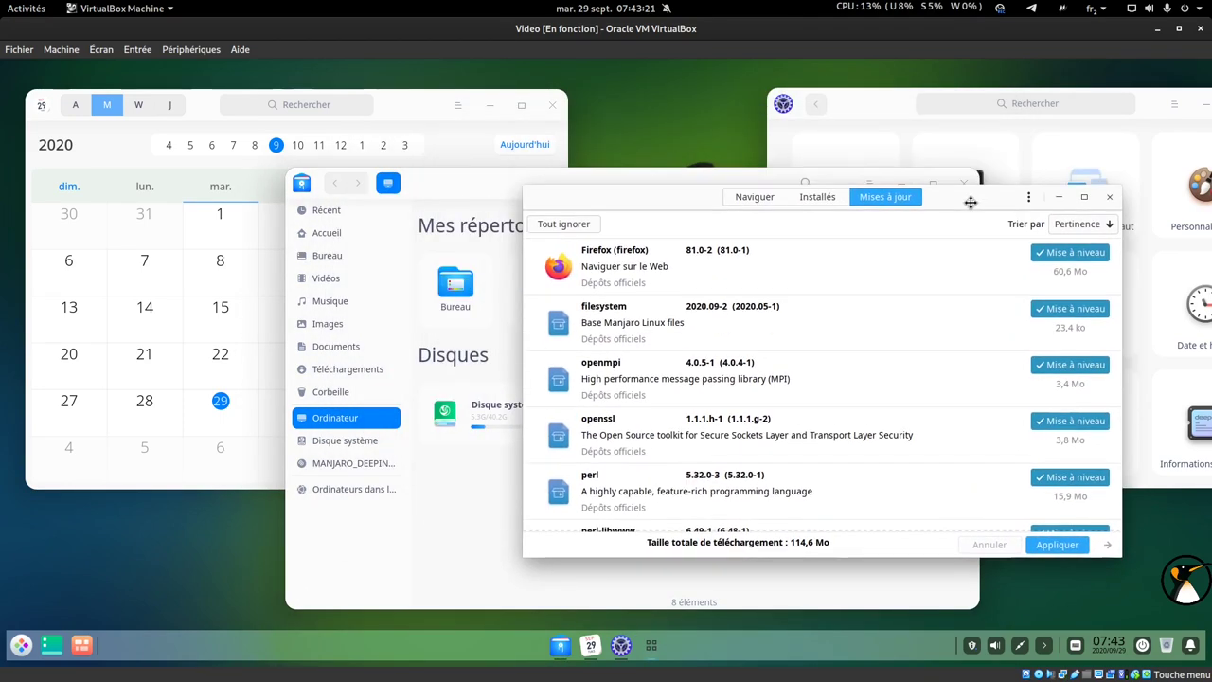
{"action": "left_click_drag", "start_coordinate": [683, 198], "coordinate": [695, 137]}
{"action": "left_click_drag", "start_coordinate": [308, 187], "coordinate": [95, 189]}
{"action": "left_click_drag", "start_coordinate": [673, 139], "coordinate": [332, 193]}
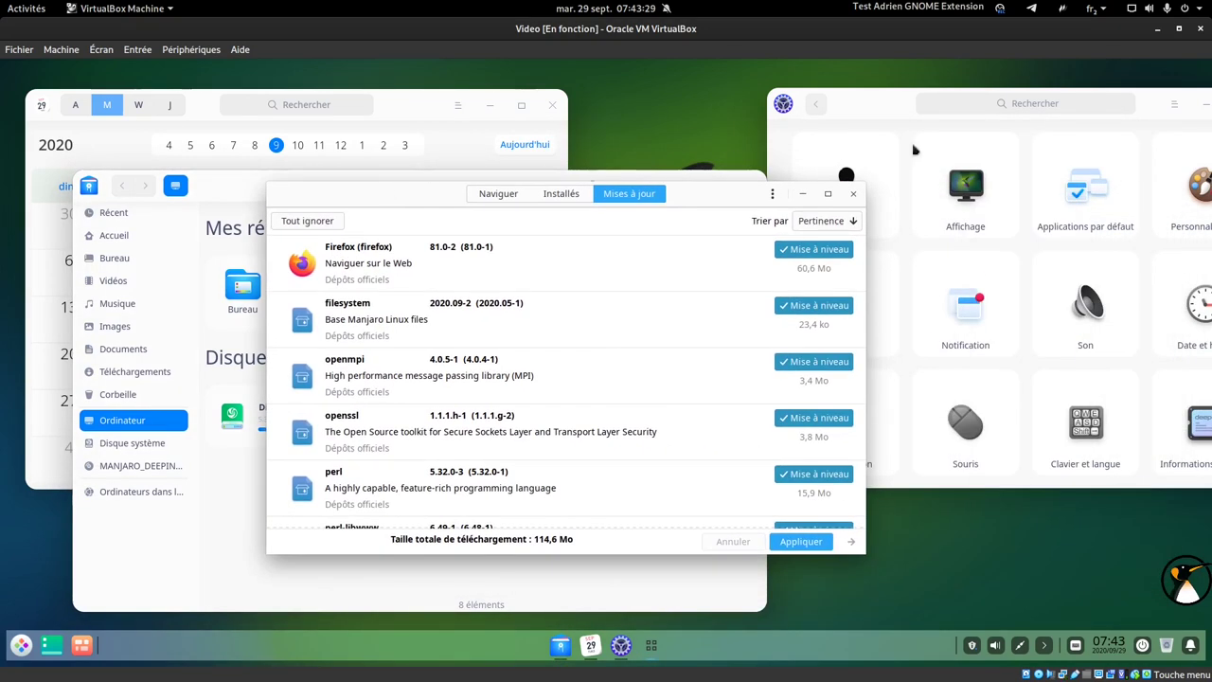
{"action": "left_click_drag", "start_coordinate": [864, 109], "coordinate": [591, 109]}
{"action": "left_click", "coordinate": [404, 201]}
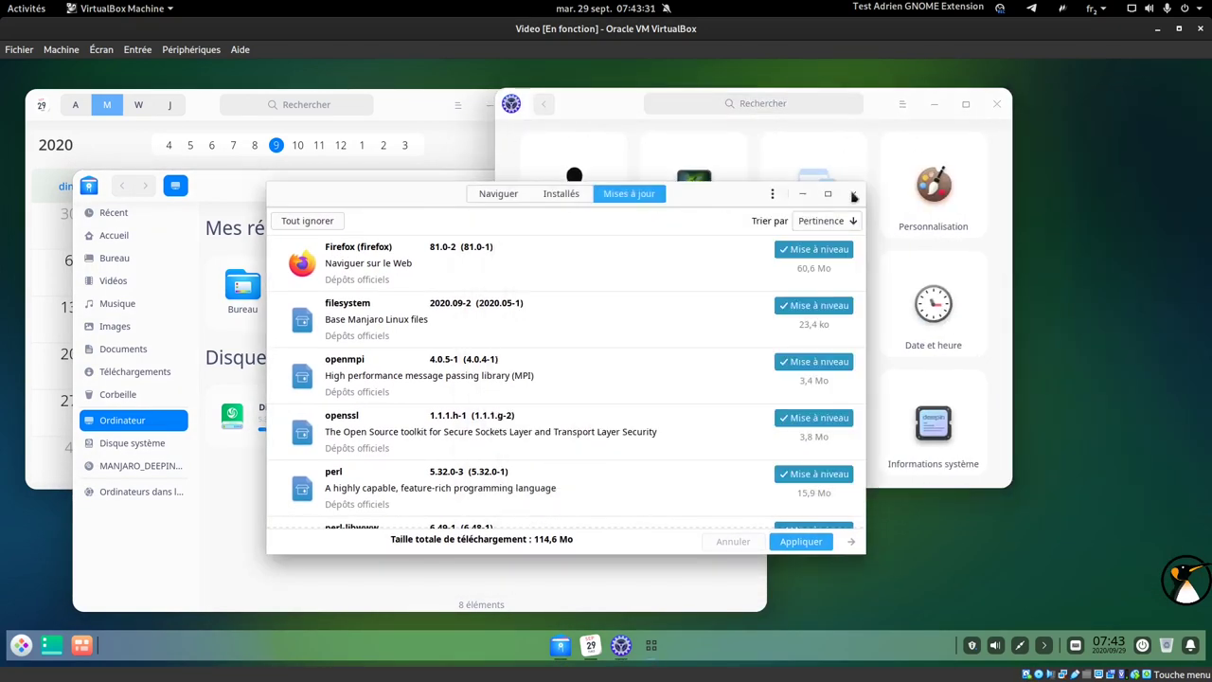
{"action": "left_click", "coordinate": [855, 195]}
Set the general theme to Sombre in the personalisation settings and minimise the control centre.
{"action": "left_click", "coordinate": [927, 127]}
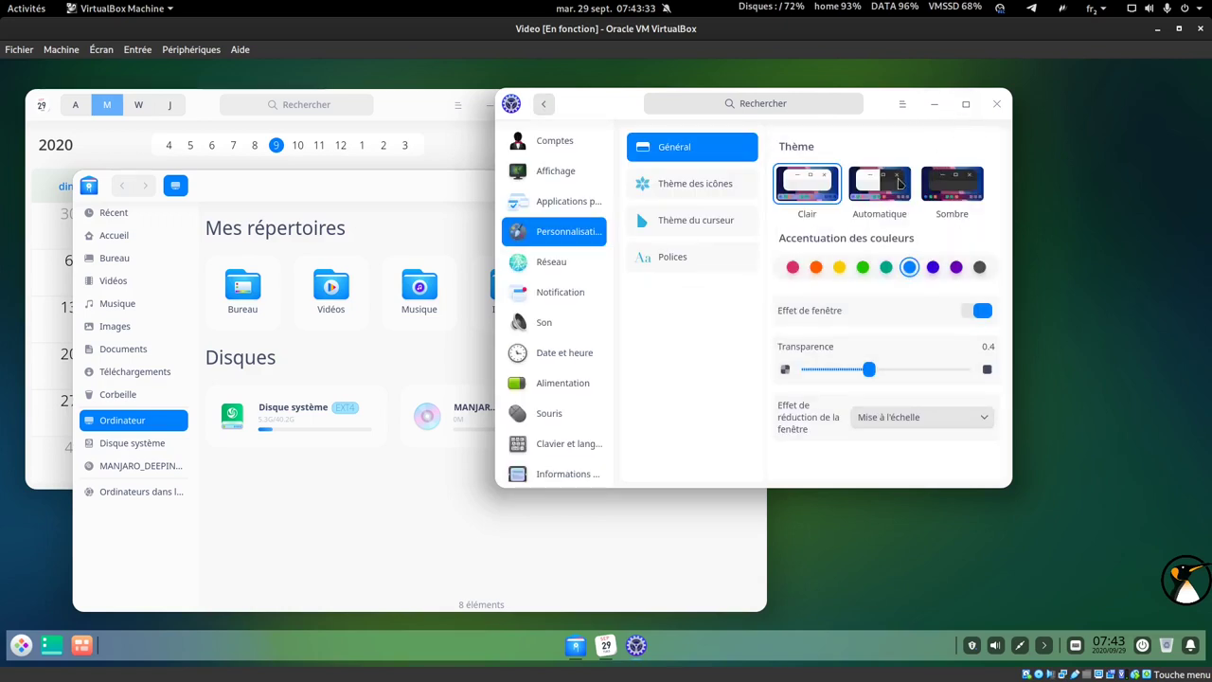
{"action": "left_click", "coordinate": [933, 197]}
{"action": "left_click", "coordinate": [936, 104]}
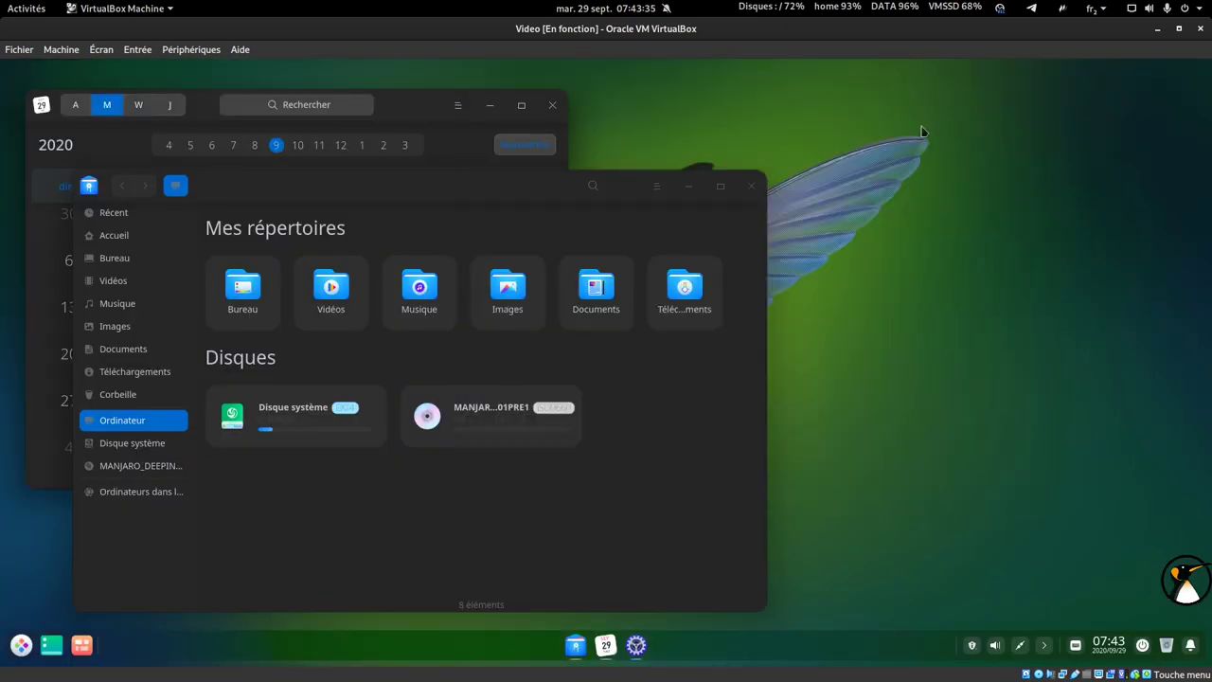
Move the file manager beside the calendar, then open the package updates and place their window in front.
{"action": "left_click_drag", "start_coordinate": [490, 190], "coordinate": [813, 110]}
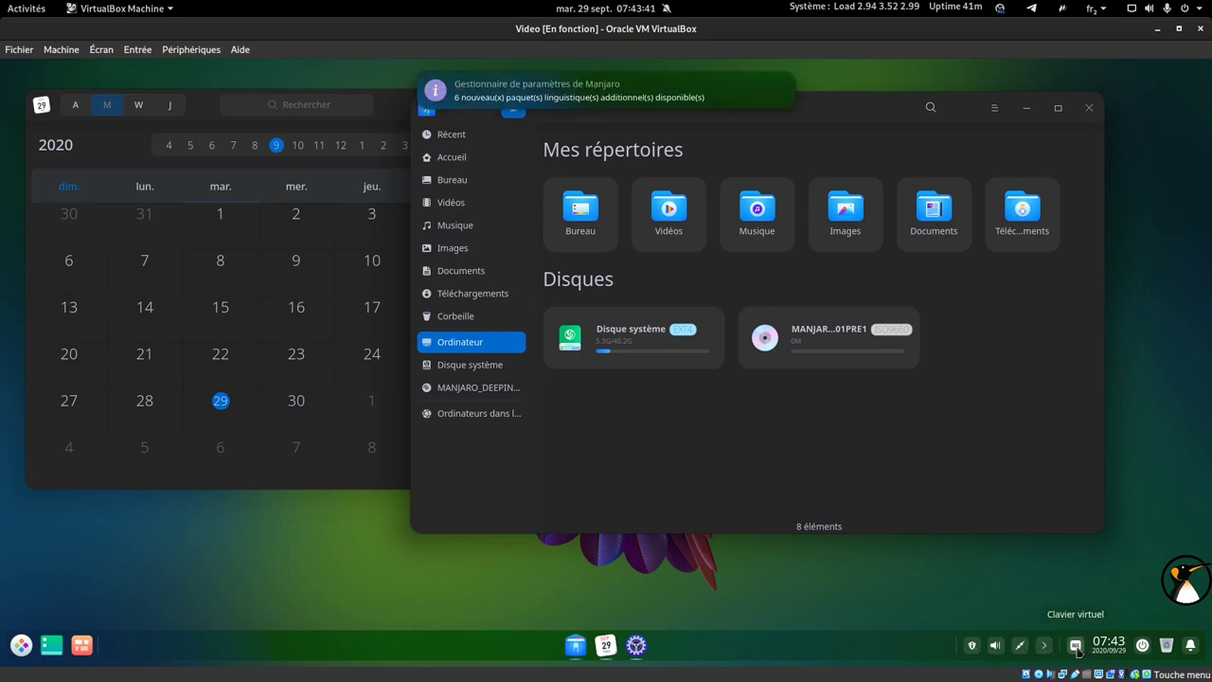
{"action": "left_click", "coordinate": [972, 647]}
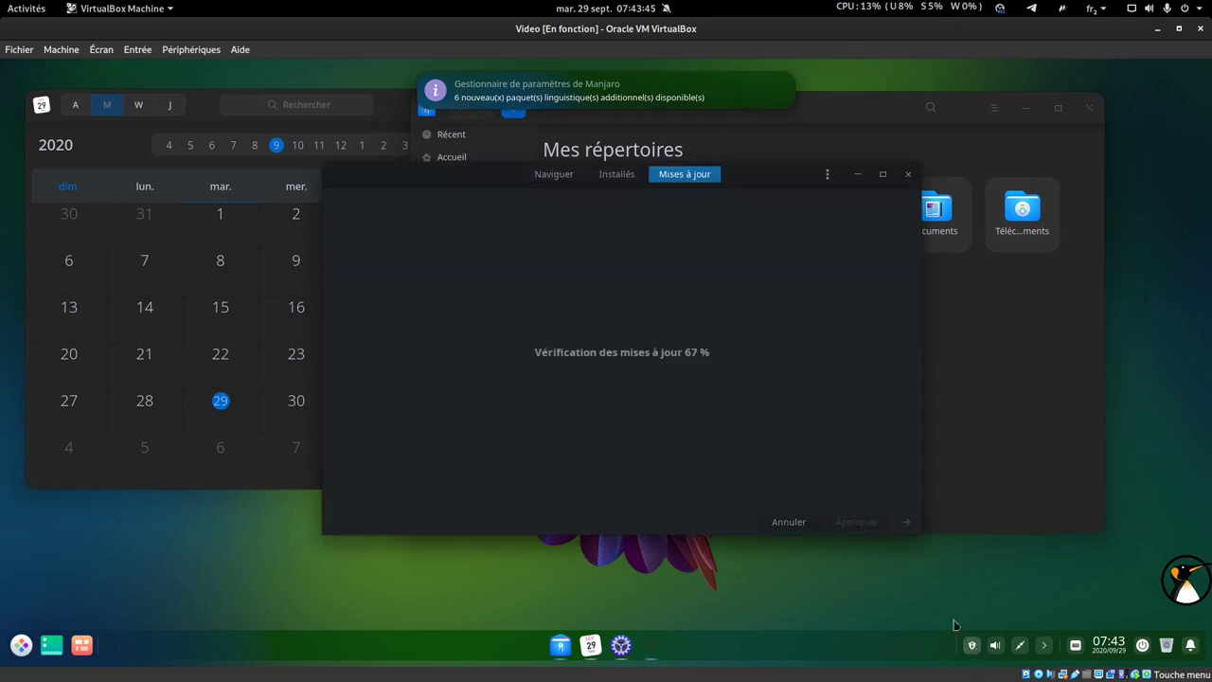
{"action": "left_click_drag", "start_coordinate": [463, 196], "coordinate": [738, 244]}
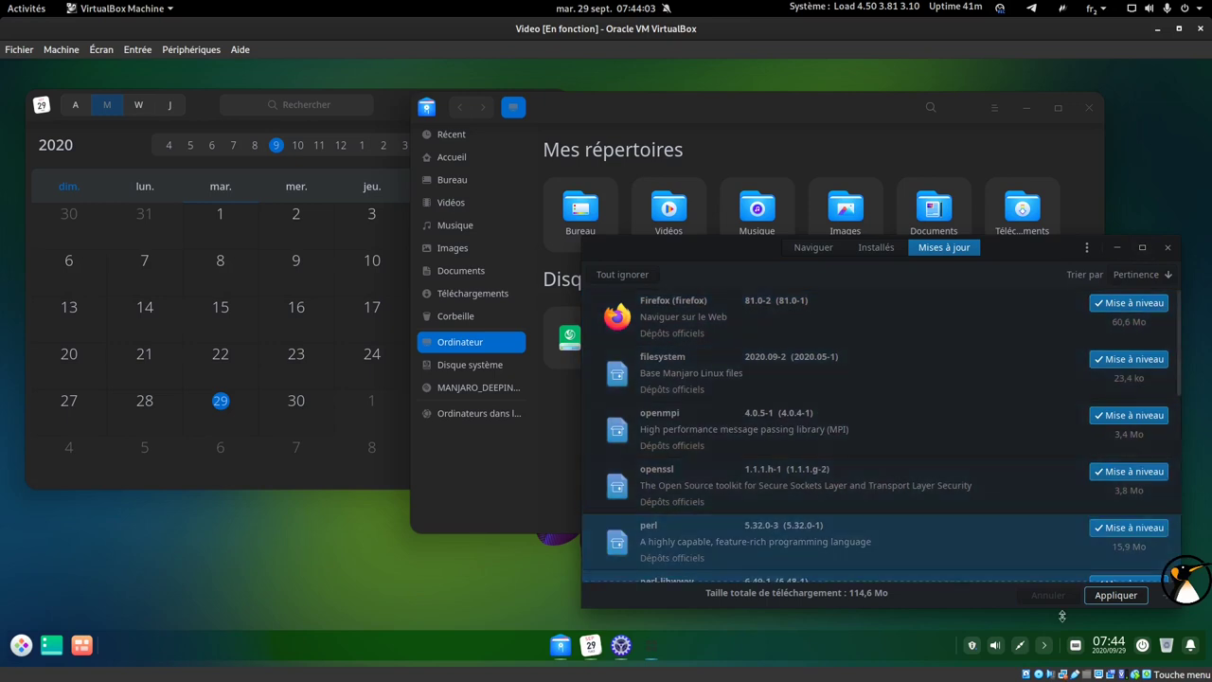
Reopen the personalisation settings, set the theme to Automatique and close the control centre.
{"action": "left_click", "coordinate": [621, 645]}
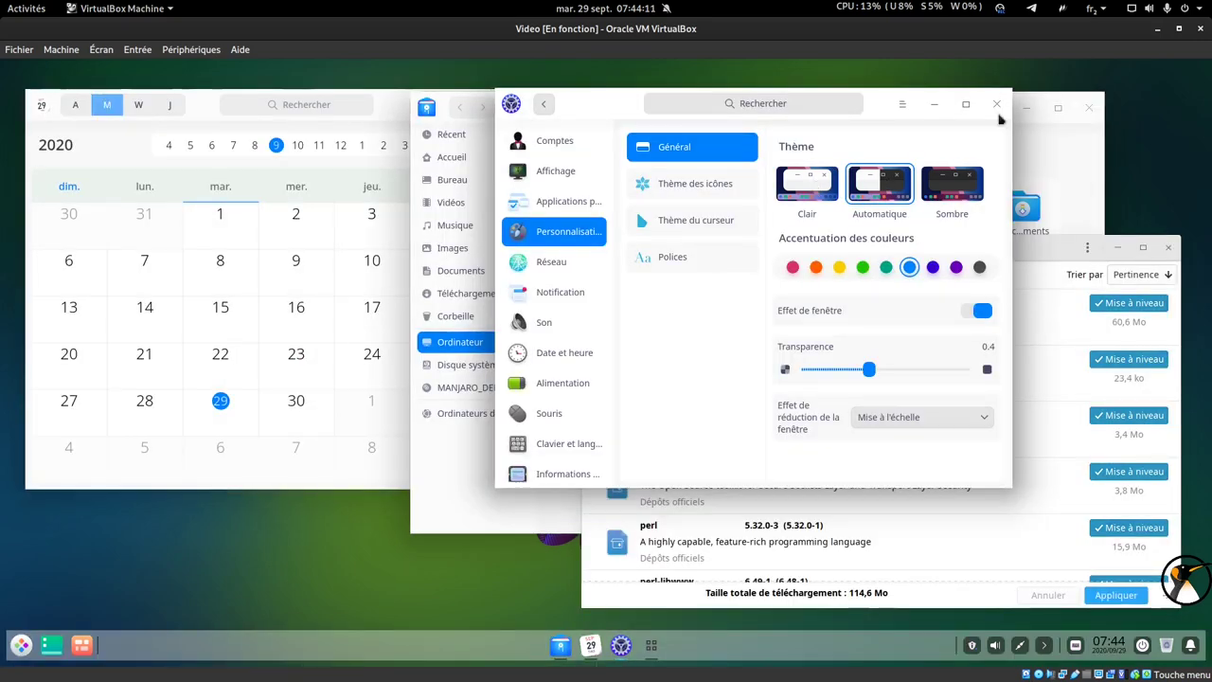
{"action": "left_click", "coordinate": [997, 104]}
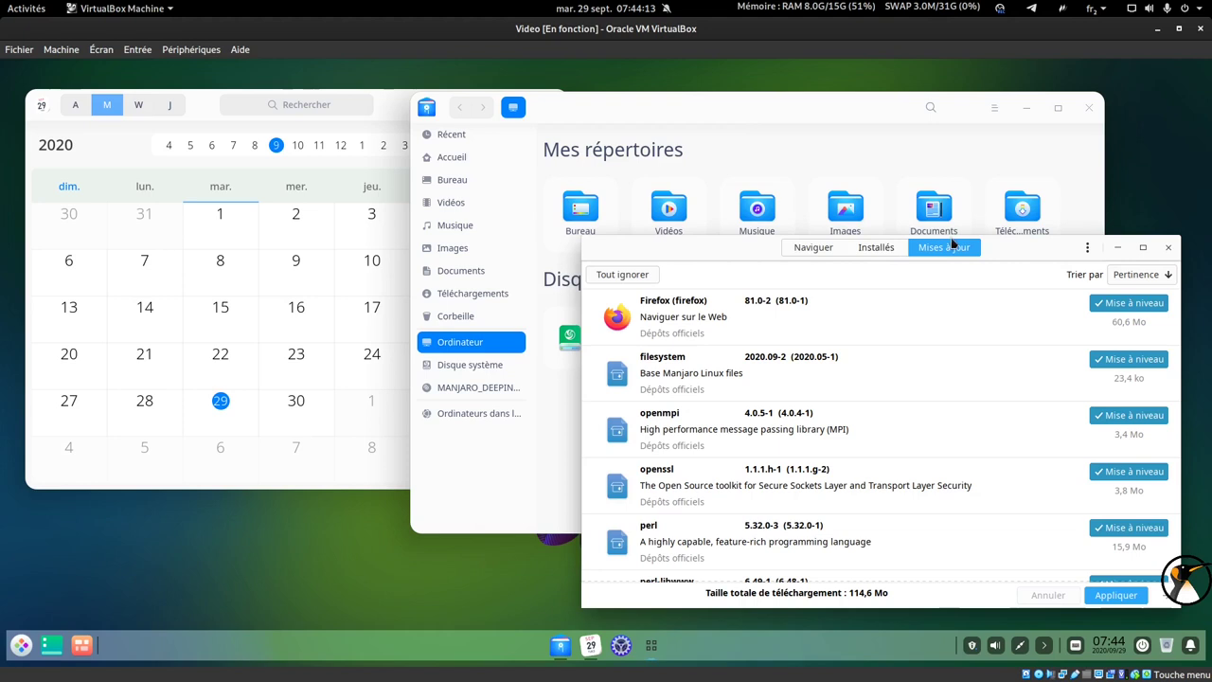
Apply all pending package updates and authenticate with the account password.
{"action": "left_click", "coordinate": [1113, 595]}
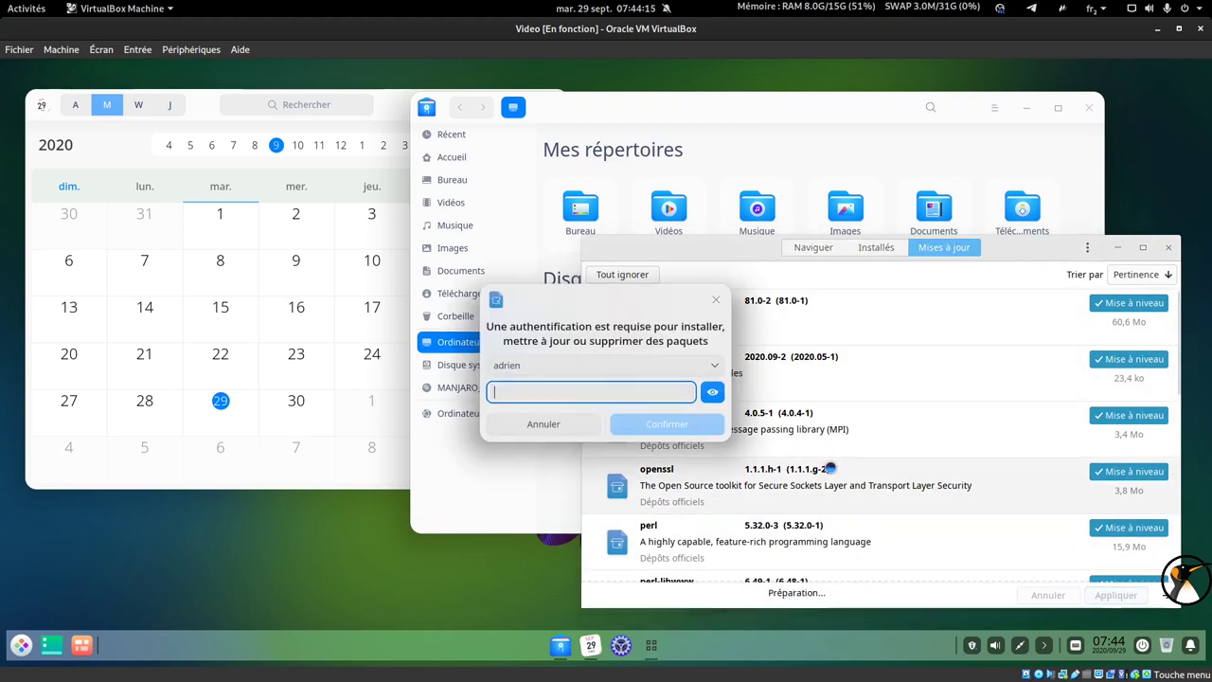
{"action": "type", "text": "***"}
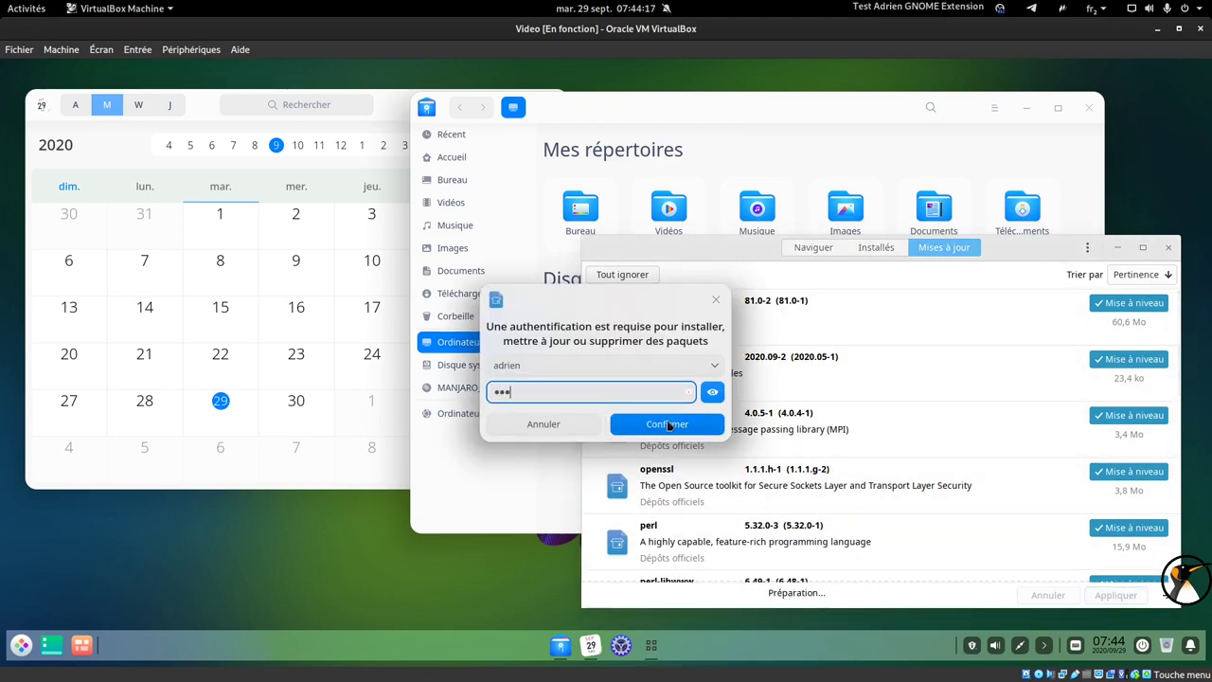
{"action": "key", "text": "ctrl+v"}
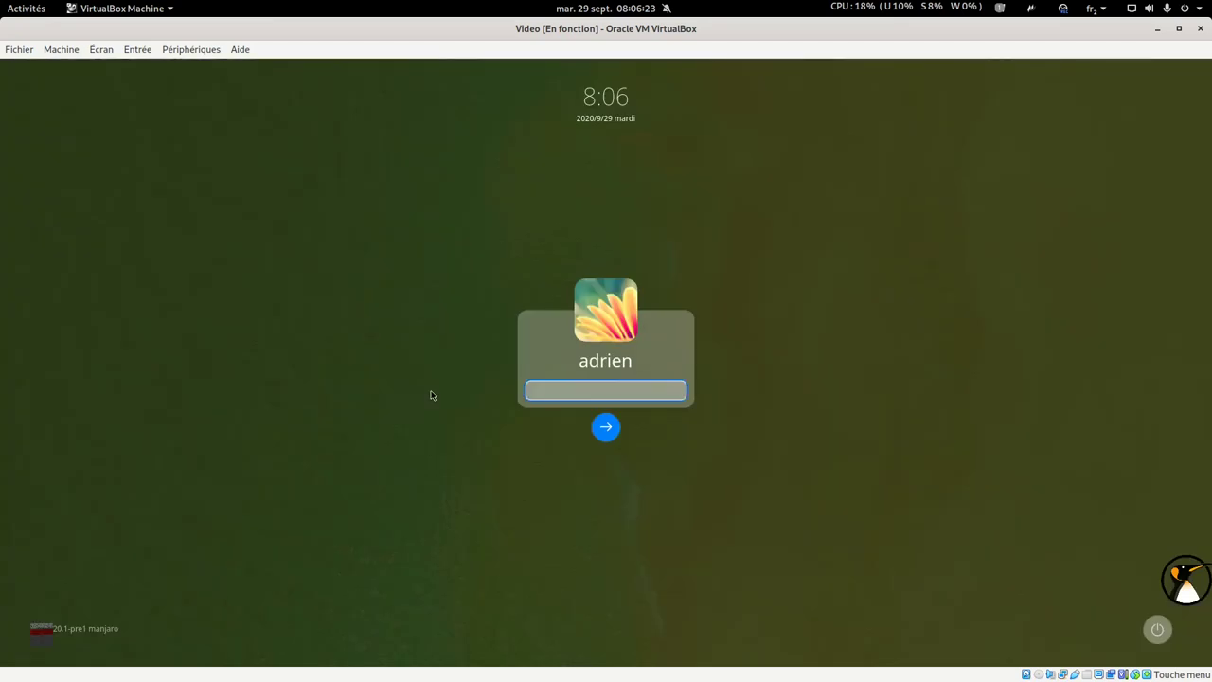
Log in to the updated system with the account password.
{"action": "key", "text": "Return"}
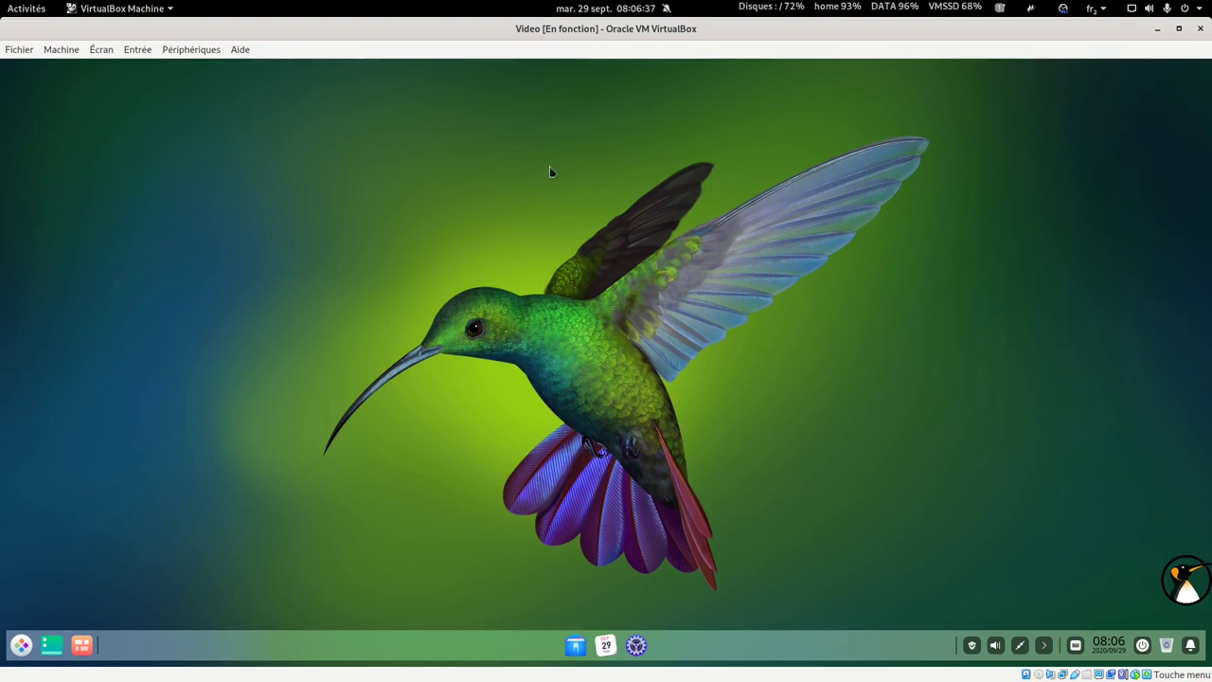
{"action": "left_click", "coordinate": [235, 49]}
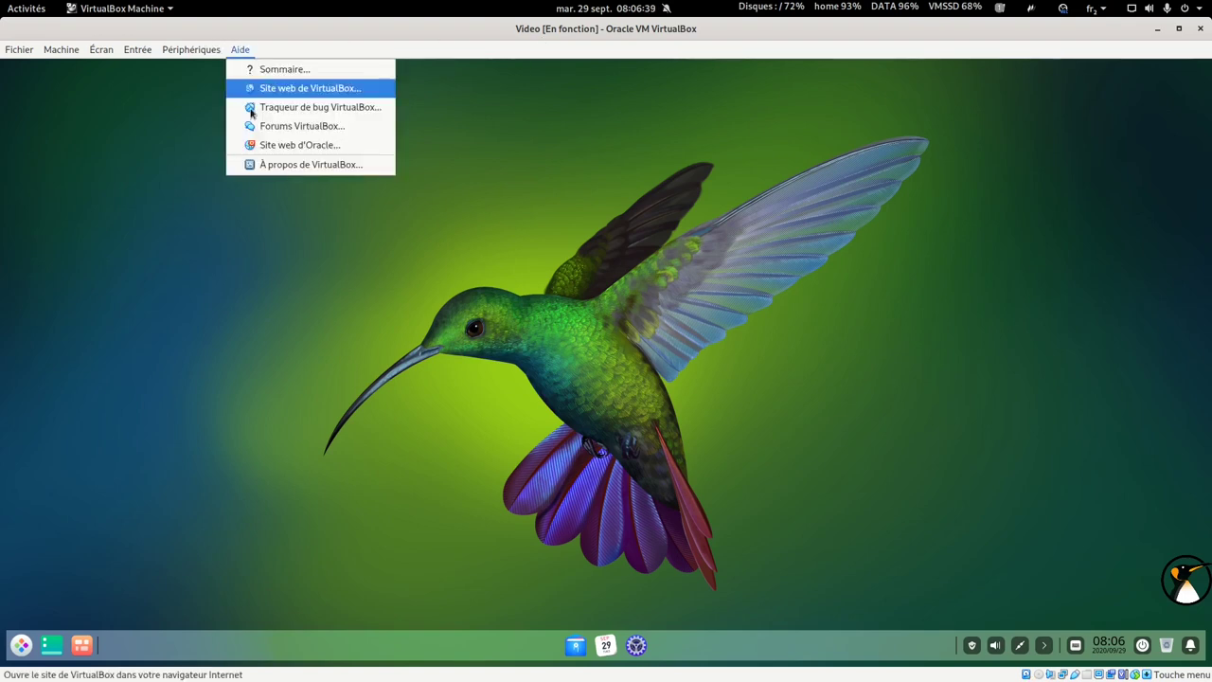
{"action": "left_click", "coordinate": [320, 60]}
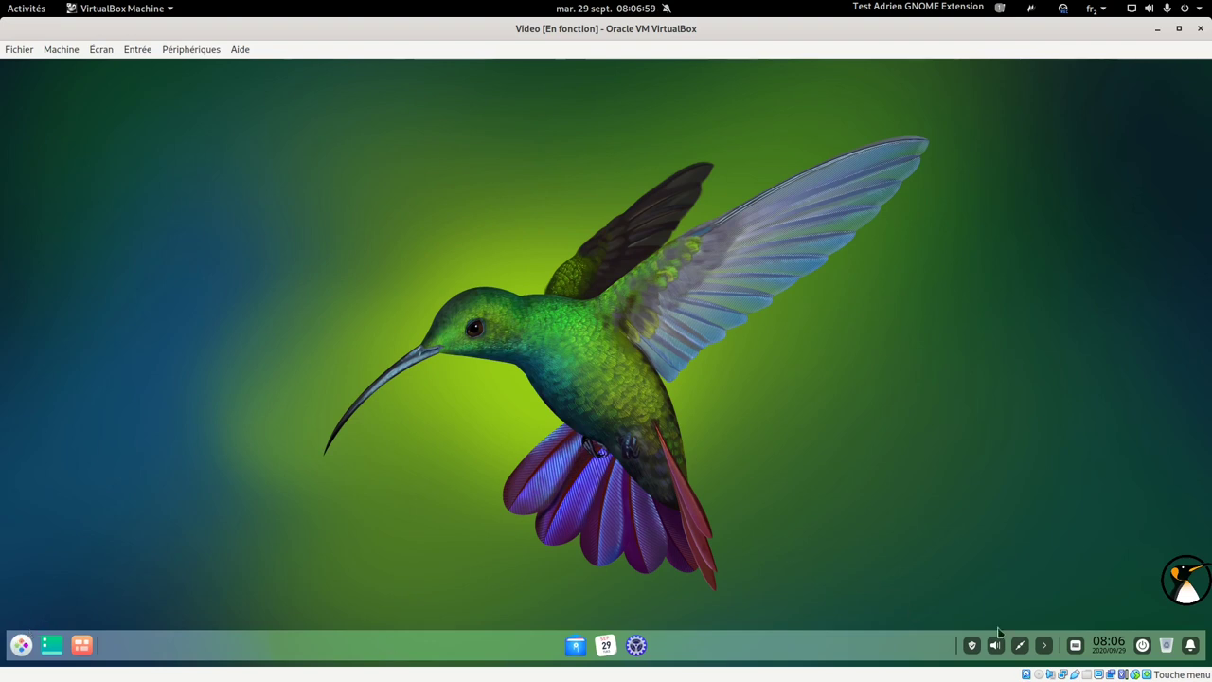
Open the software manager, reposition its window and browse the available packages by Groupes.
{"action": "left_click", "coordinate": [17, 645]}
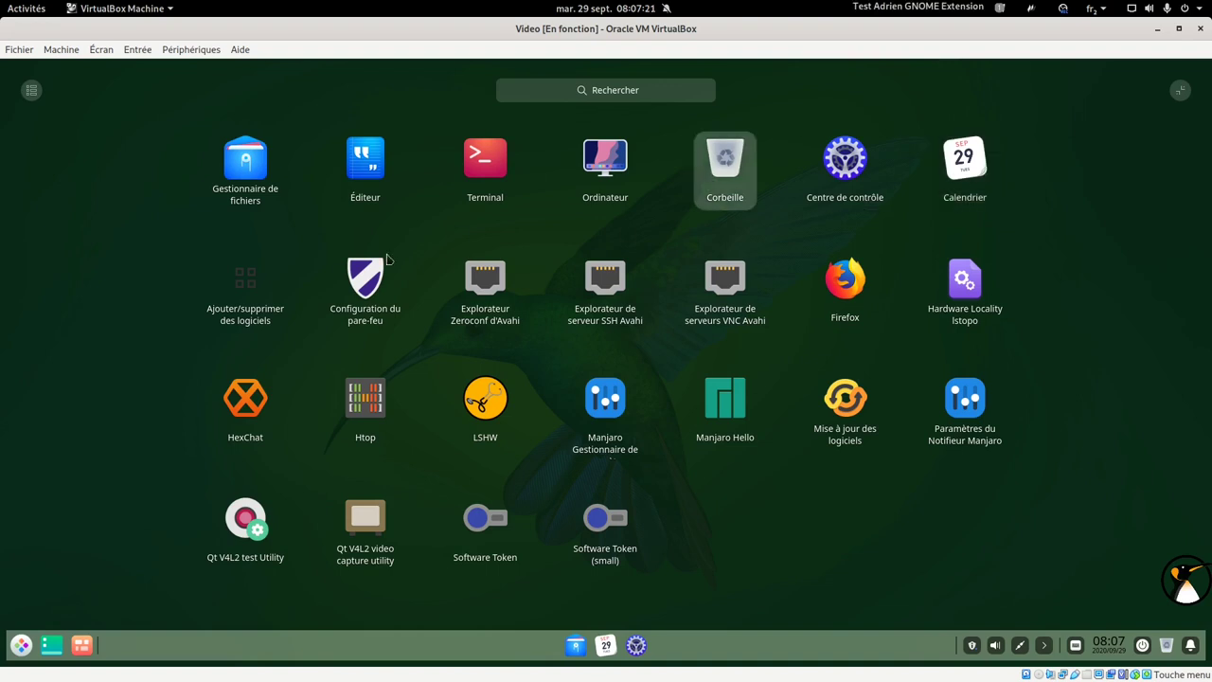
{"action": "left_click", "coordinate": [495, 129]}
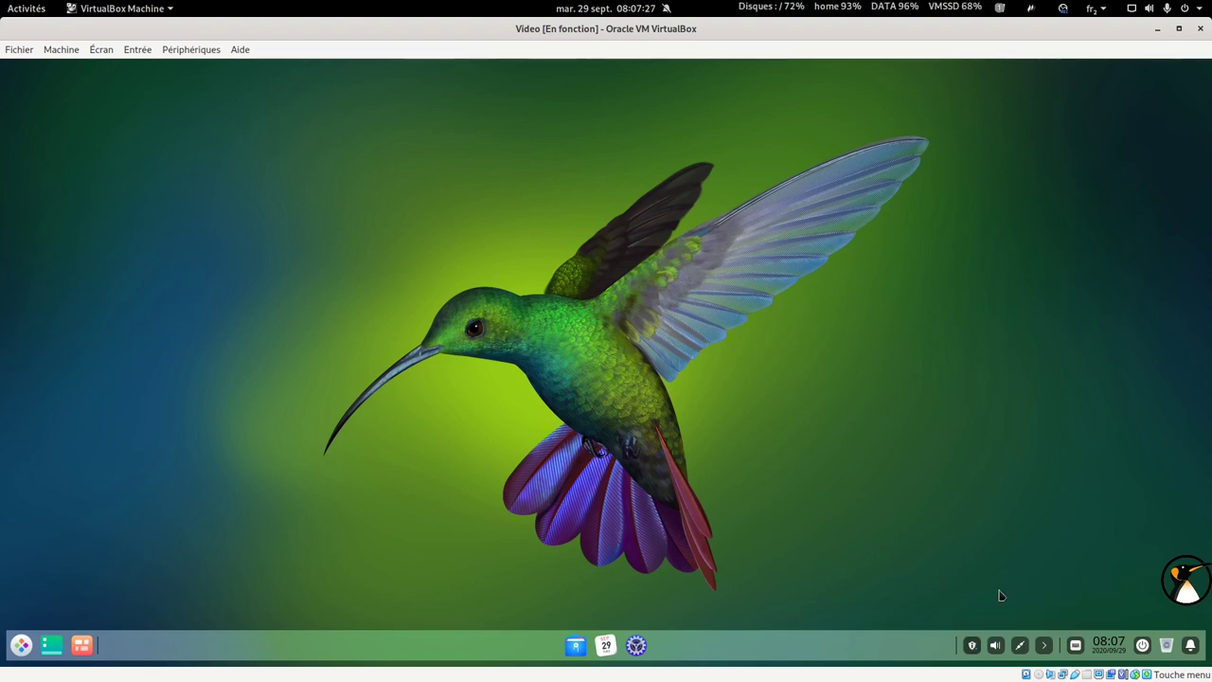
{"action": "left_click_drag", "start_coordinate": [452, 181], "coordinate": [671, 161]}
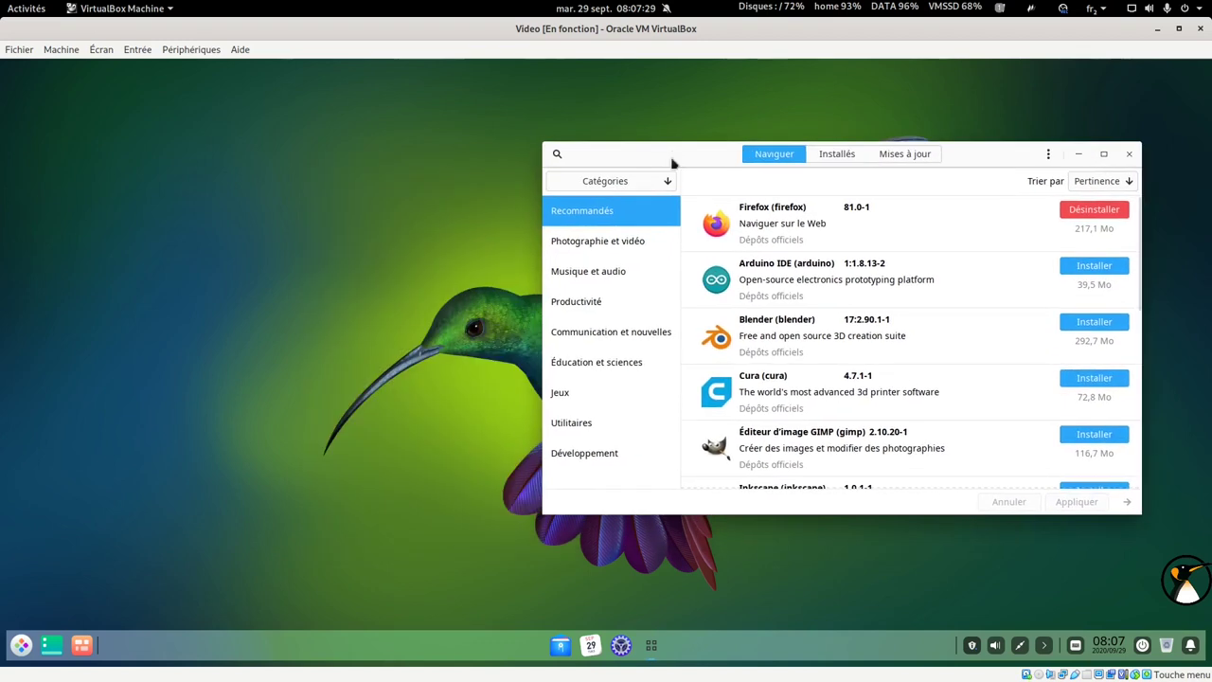
{"action": "left_click", "coordinate": [636, 182]}
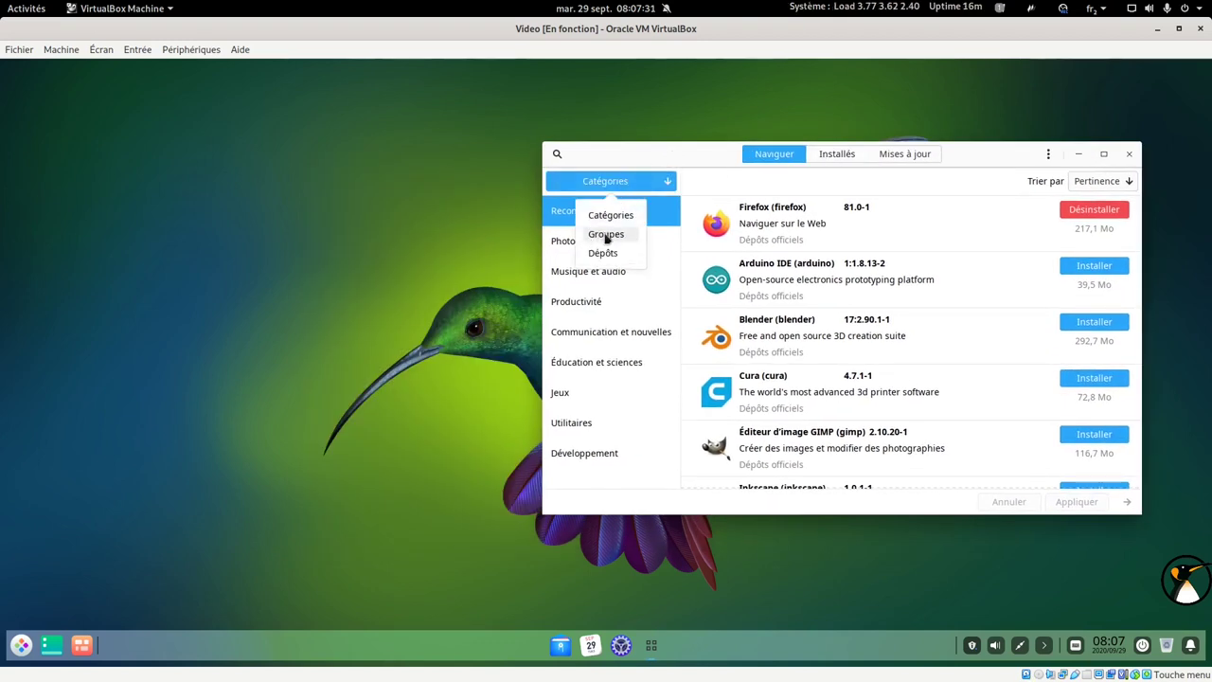
{"action": "left_click", "coordinate": [607, 235]}
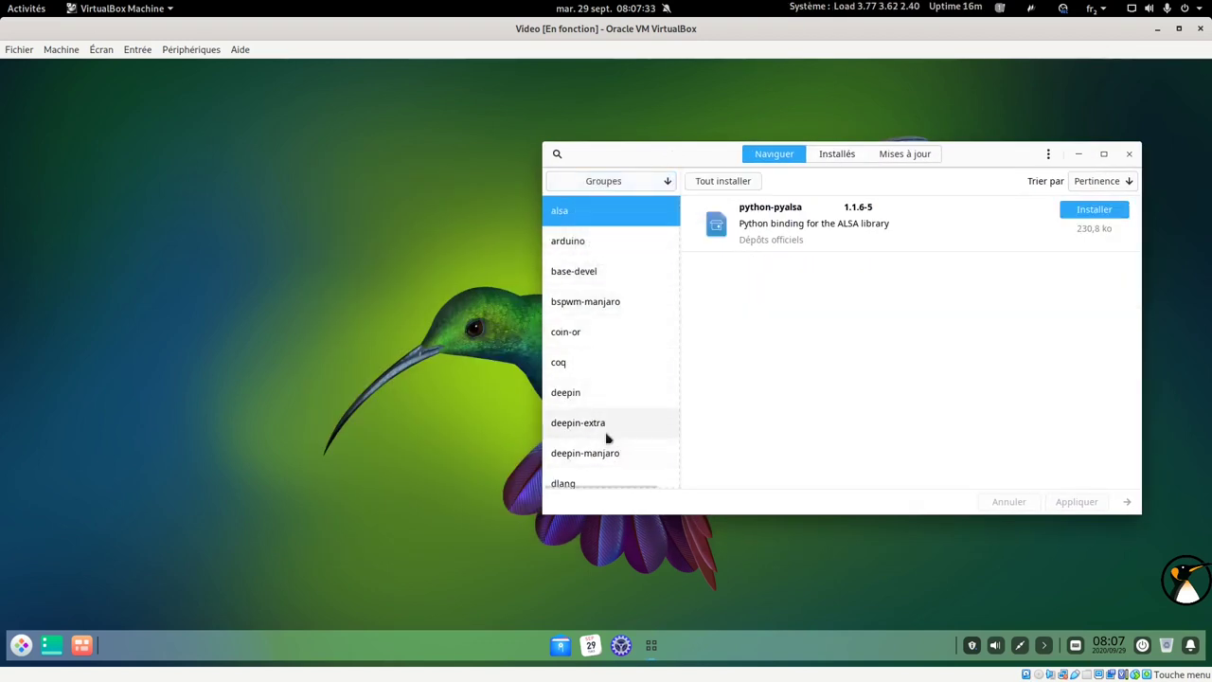
Browse the packages in the deepin-extra group and close the software manager.
{"action": "left_click", "coordinate": [606, 425]}
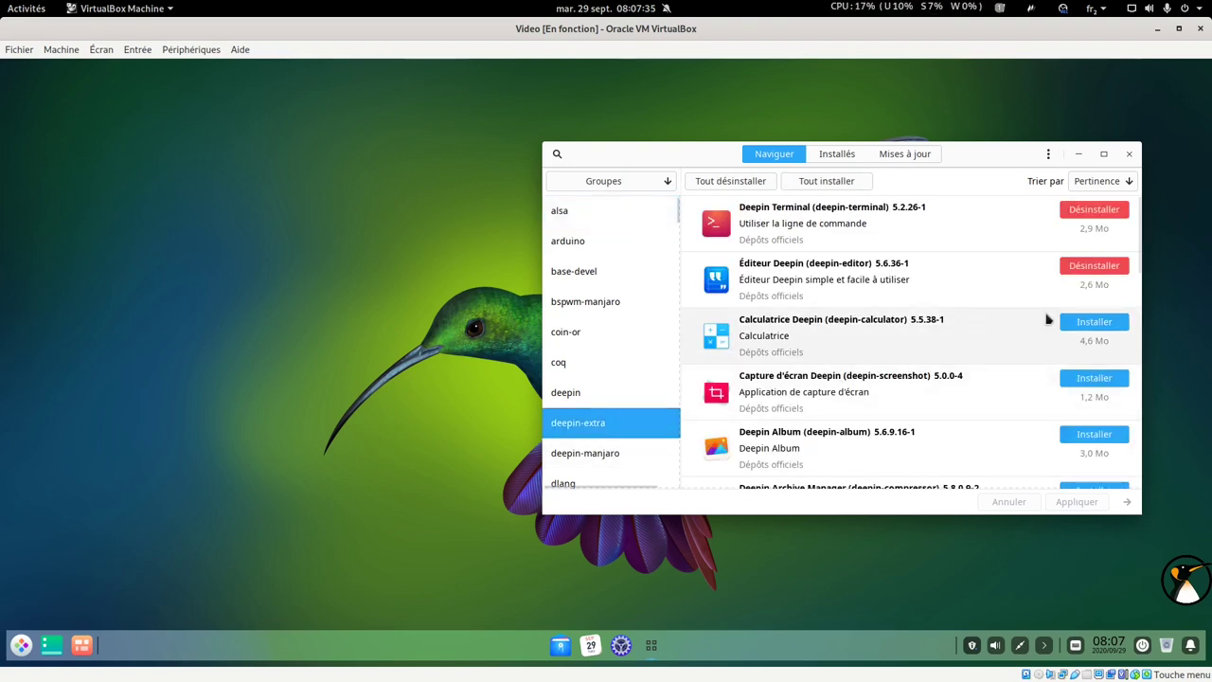
{"action": "scroll", "coordinate": [1143, 248], "scroll_direction": "down", "scroll_amount": 1}
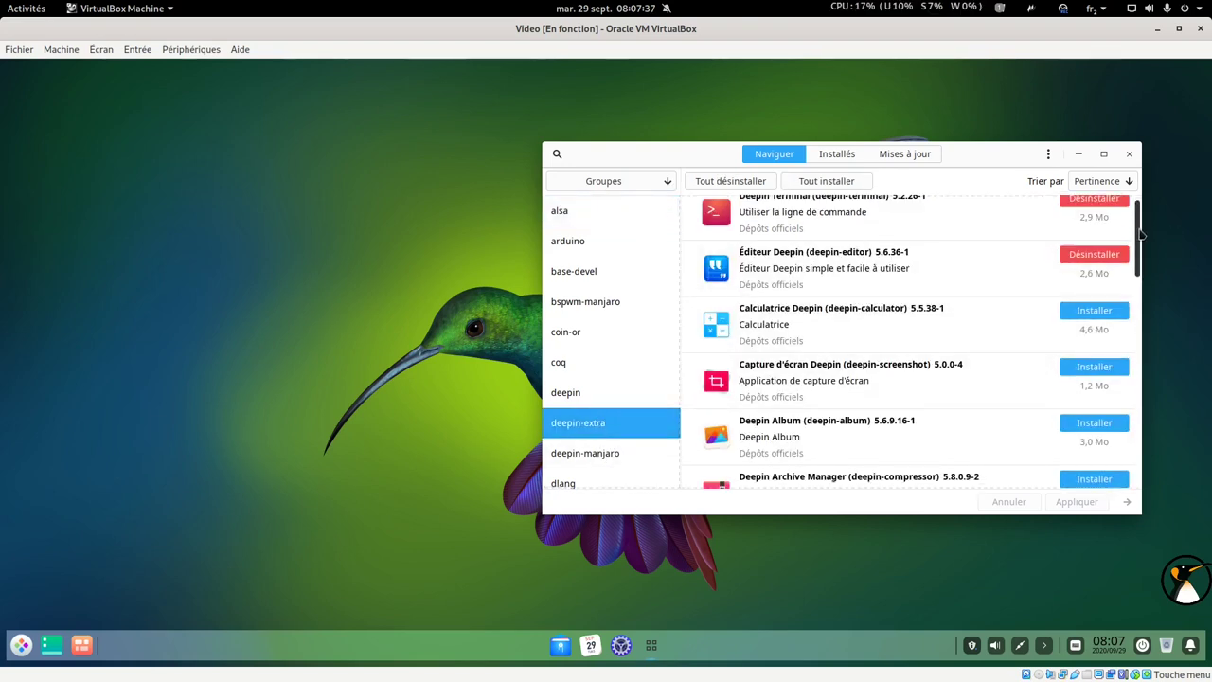
{"action": "scroll", "coordinate": [1143, 248], "scroll_direction": "down", "scroll_amount": 5}
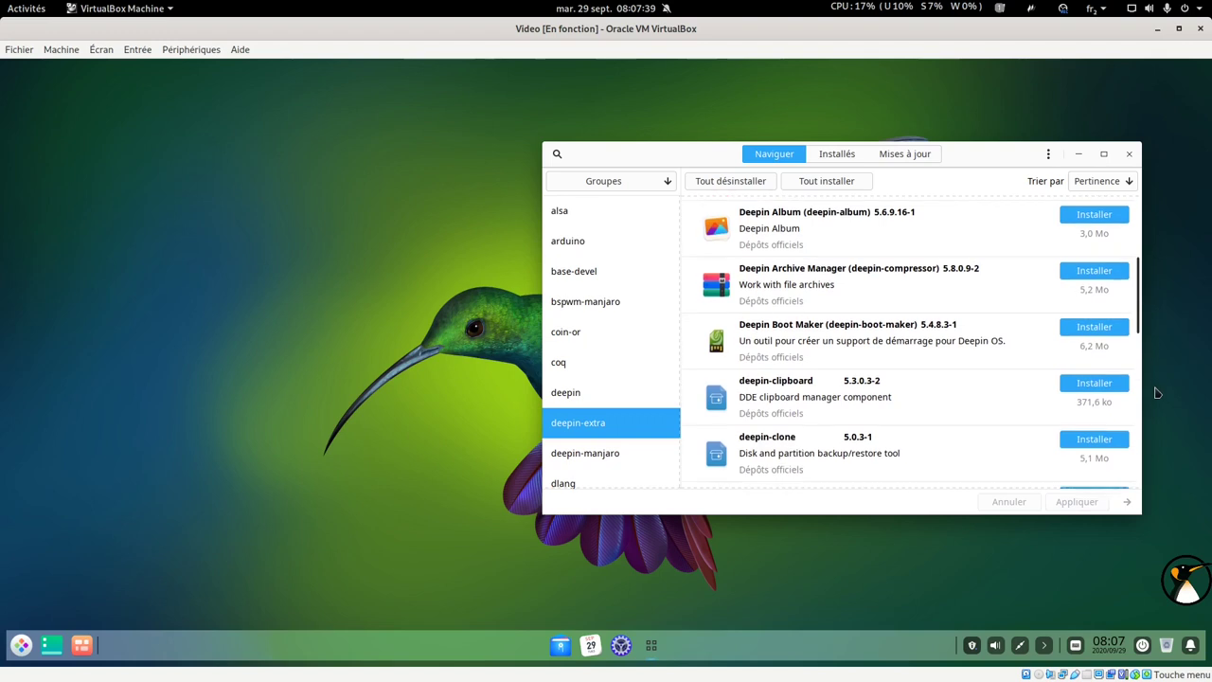
{"action": "scroll", "coordinate": [901, 335], "scroll_direction": "down", "scroll_amount": 3}
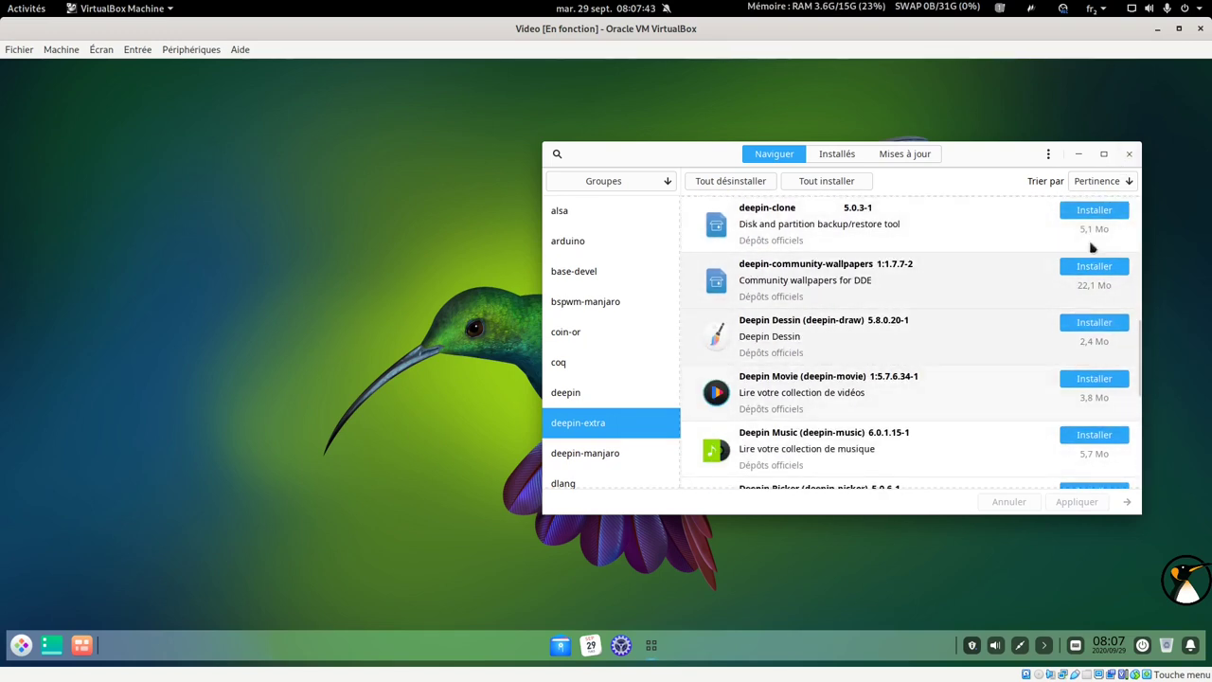
{"action": "left_click", "coordinate": [1129, 160]}
Look over the installed applications in the launcher and return to the desktop.
{"action": "left_click", "coordinate": [21, 645]}
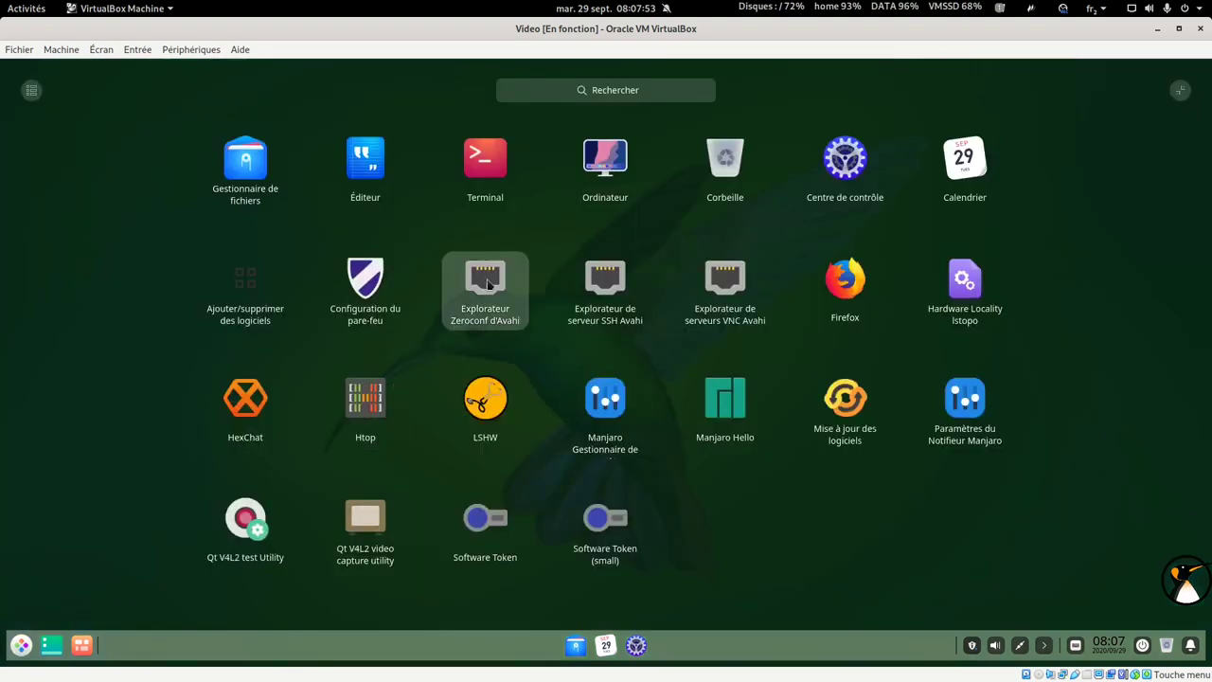
{"action": "left_click", "coordinate": [475, 168]}
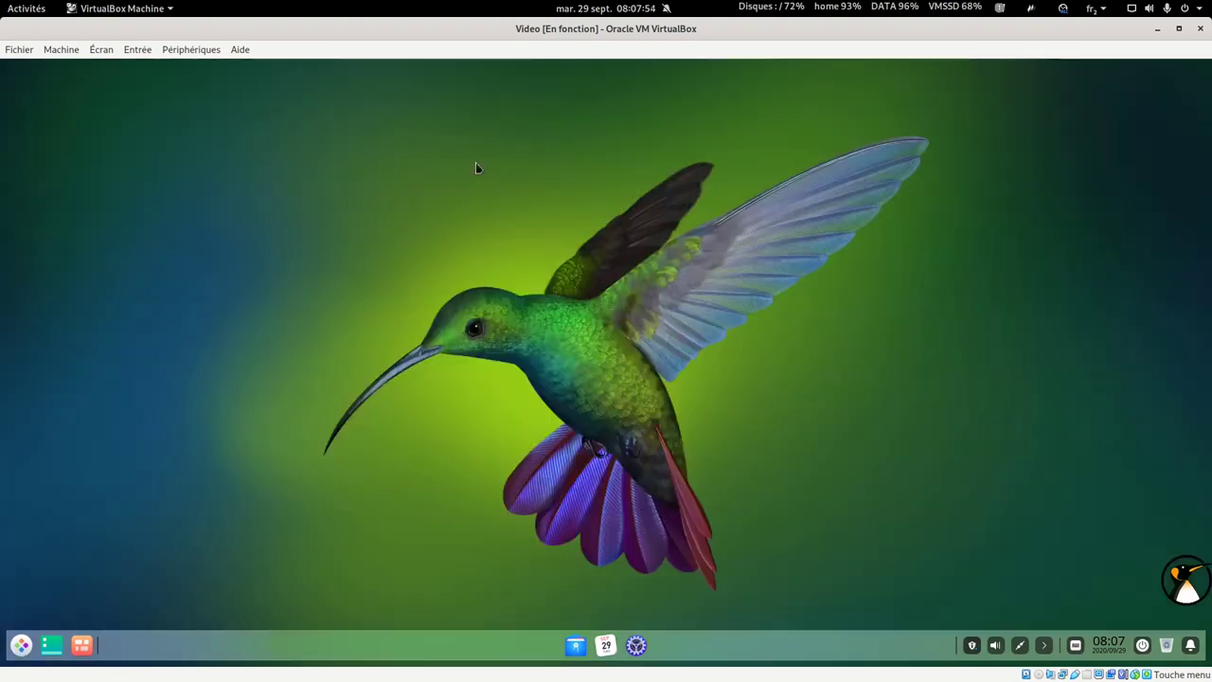
{"action": "left_click", "coordinate": [21, 645]}
{"action": "left_click", "coordinate": [384, 164]}
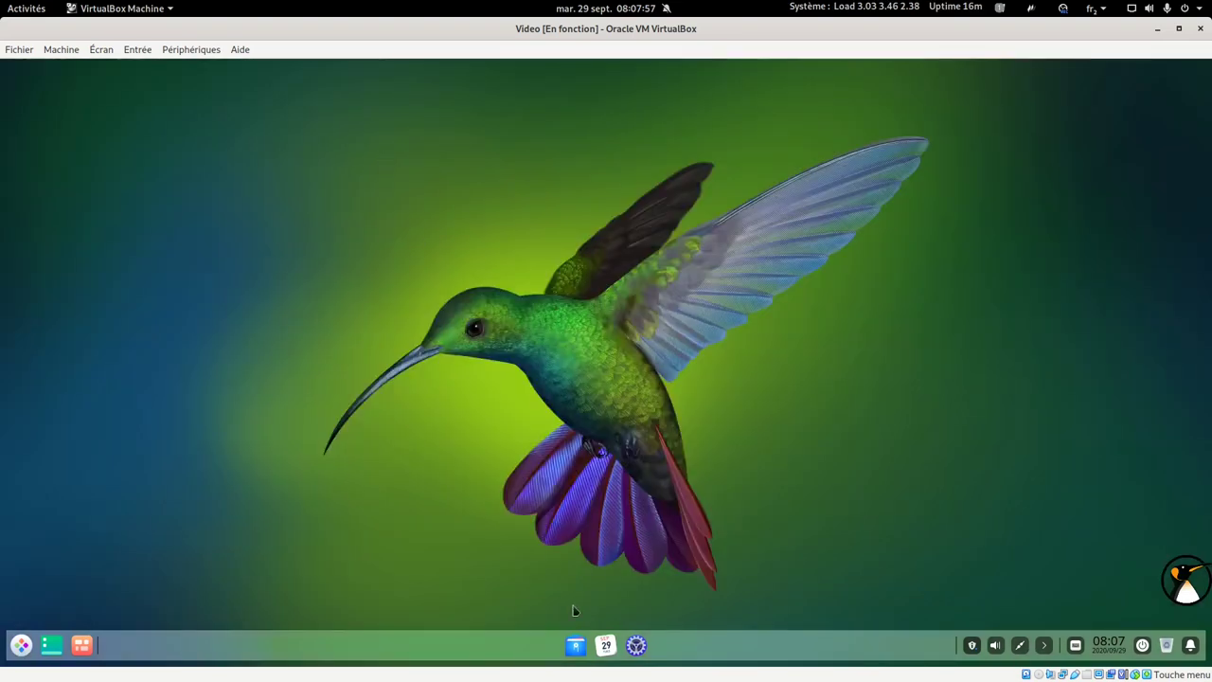
Open the control centre maximised and view the Paramètres généraux and Informations système pages.
{"action": "left_click", "coordinate": [638, 646]}
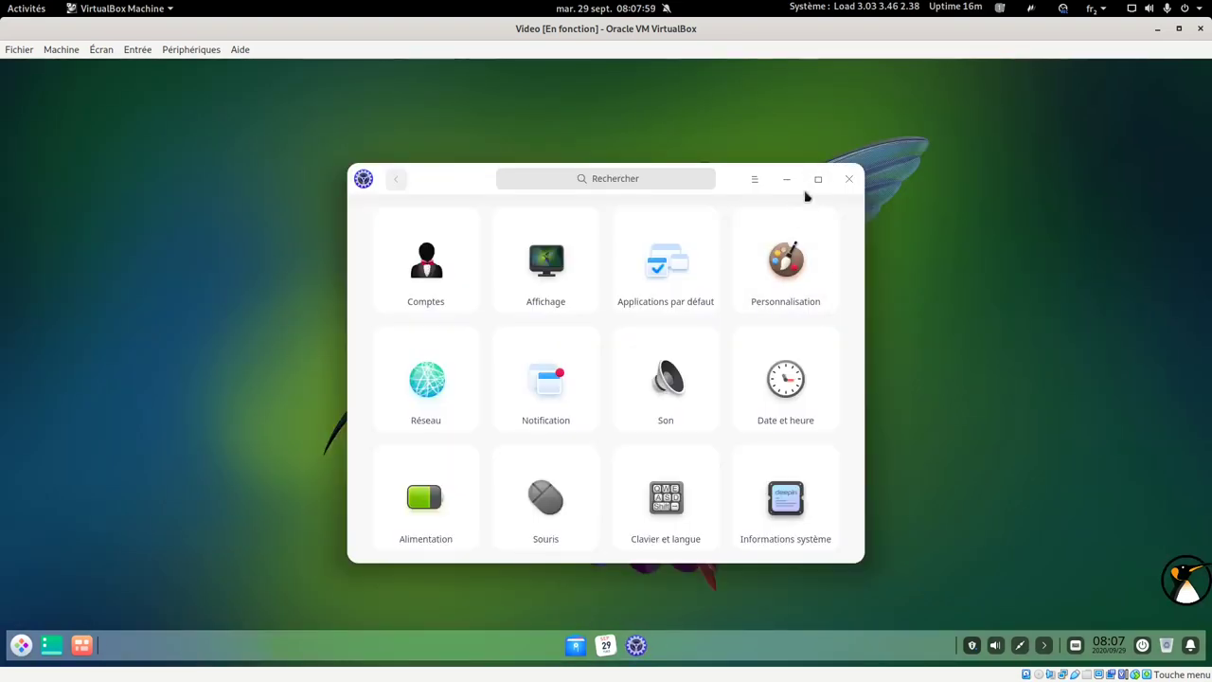
{"action": "left_click", "coordinate": [816, 181]}
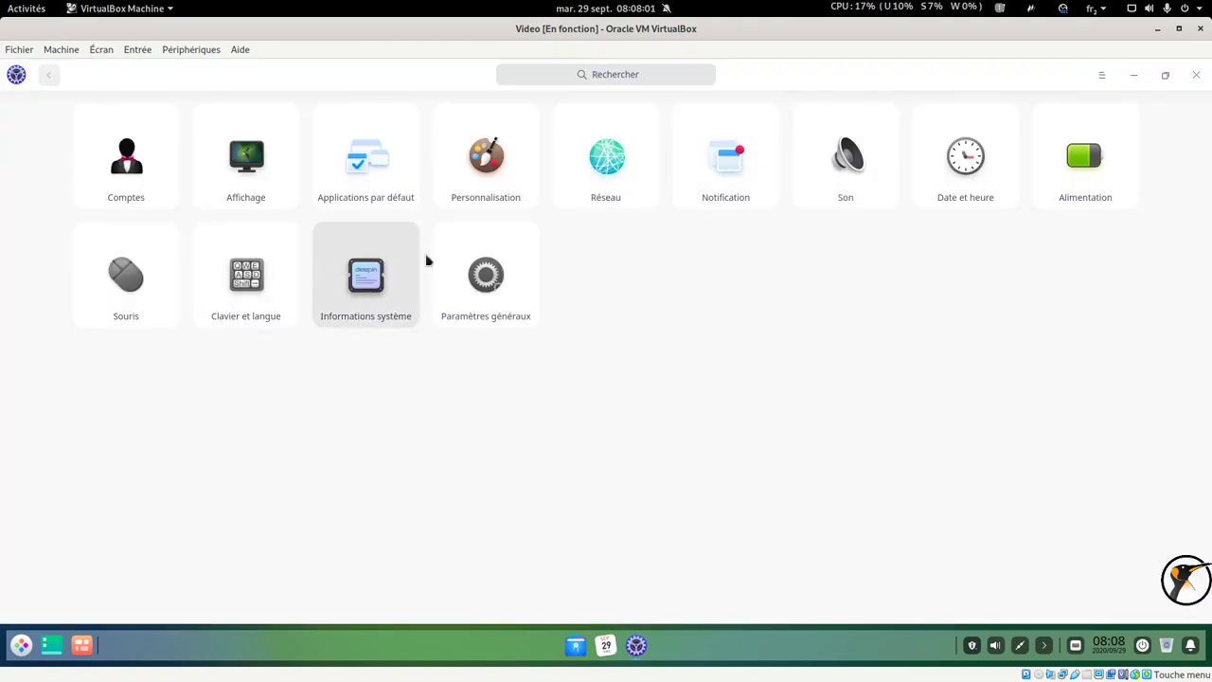
{"action": "left_click", "coordinate": [522, 303]}
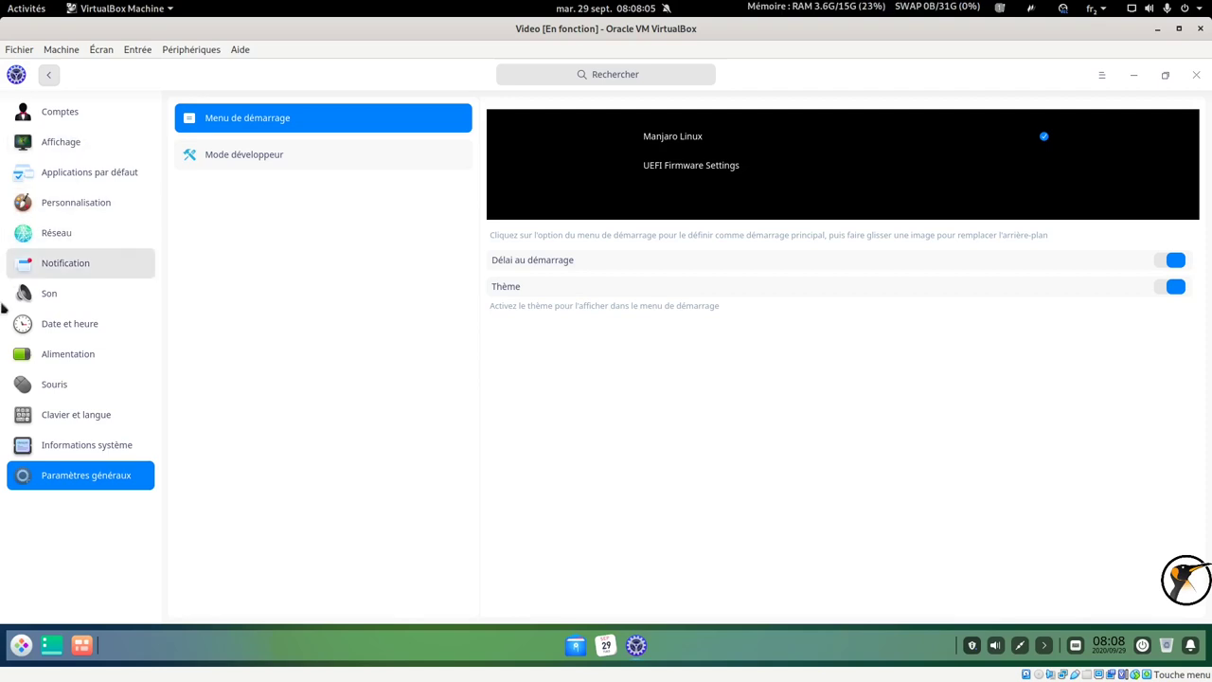
{"action": "left_click", "coordinate": [94, 448]}
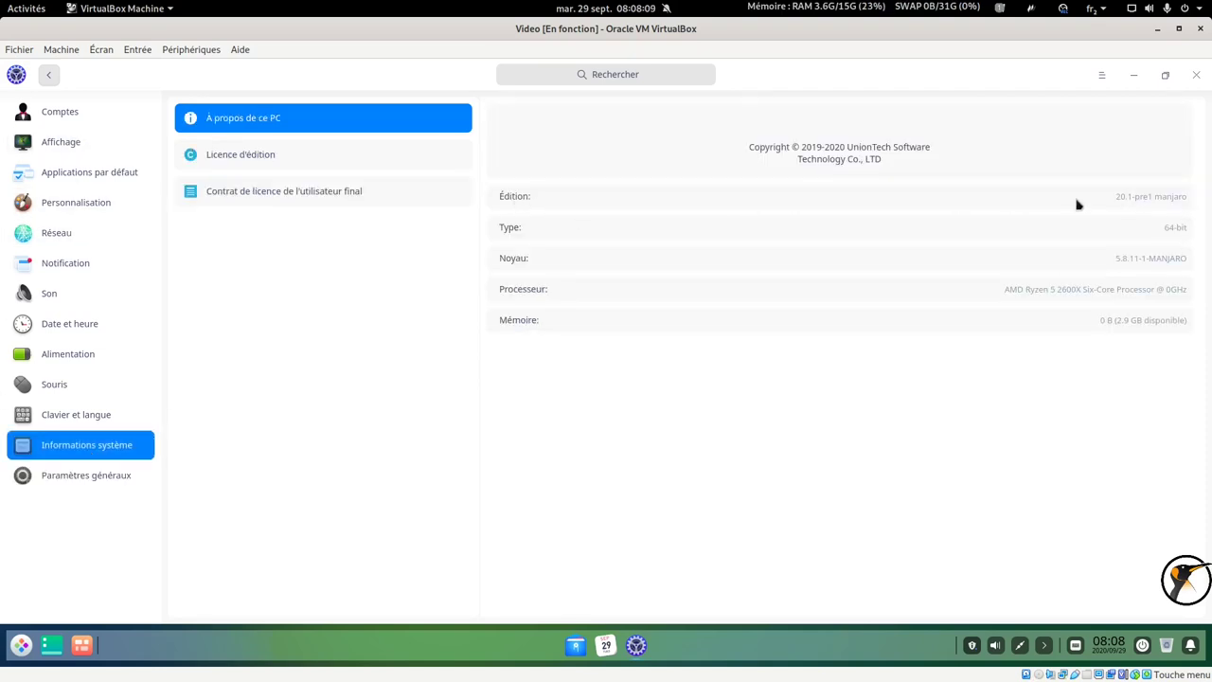
Restore the control centre to a floating window, enlarge and reposition it to examine the system information, and close it.
{"action": "double_click", "coordinate": [282, 70]}
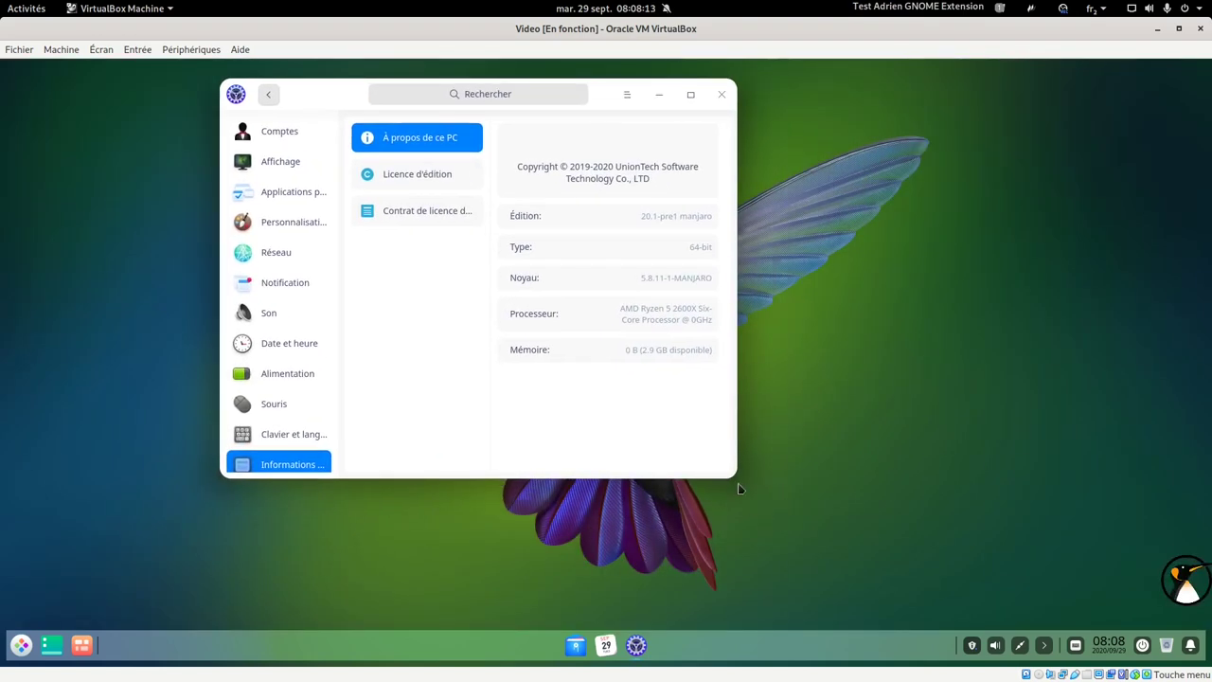
{"action": "left_click_drag", "start_coordinate": [747, 479], "coordinate": [1046, 584]}
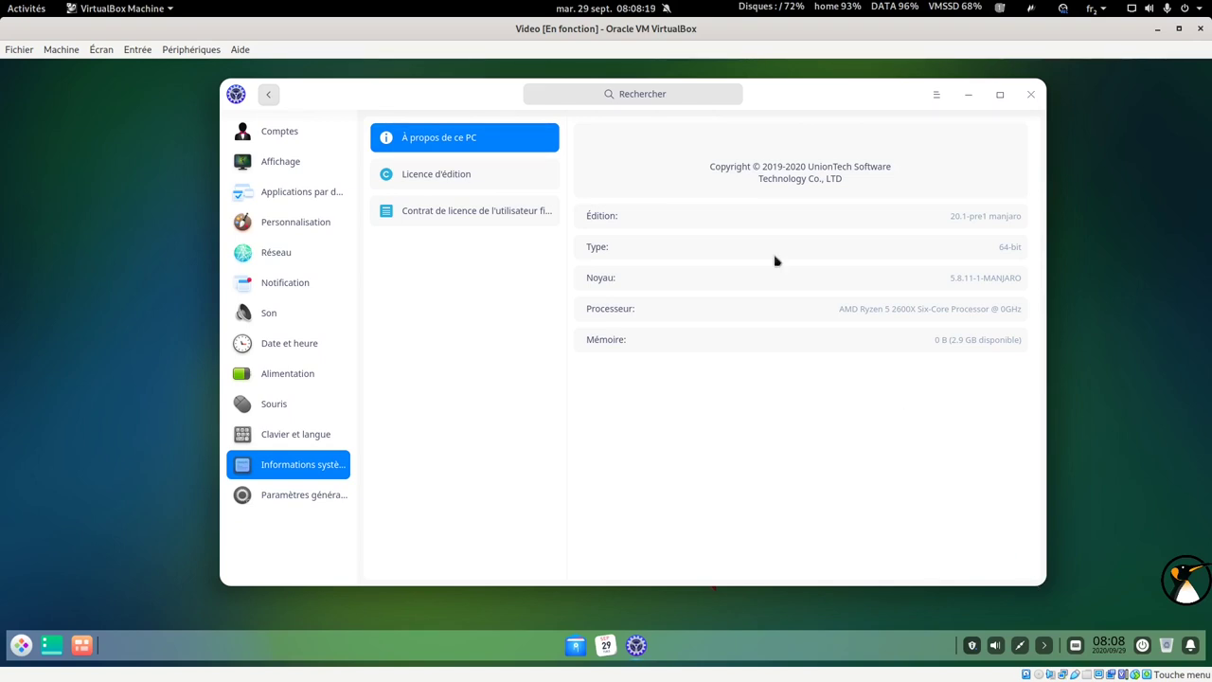
{"action": "left_click_drag", "start_coordinate": [780, 94], "coordinate": [748, 95]}
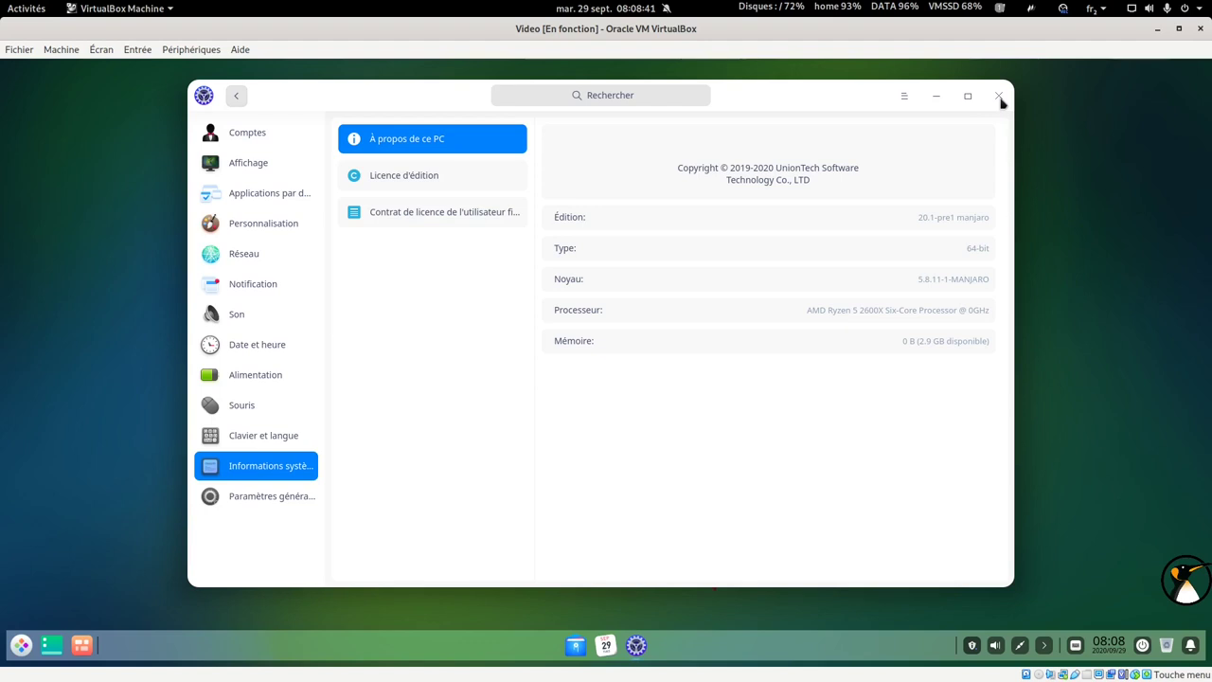
{"action": "left_click", "coordinate": [999, 97]}
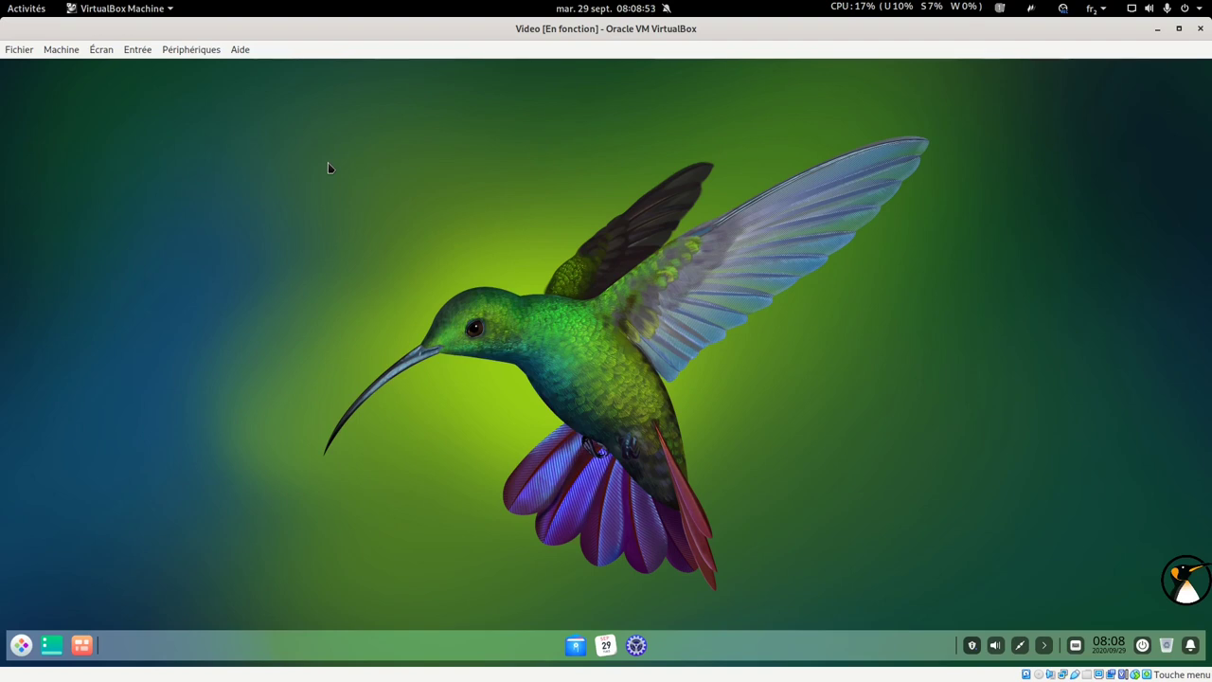
{"action": "left_click_drag", "start_coordinate": [304, 118], "coordinate": [919, 450]}
{"action": "left_click_drag", "start_coordinate": [988, 501], "coordinate": [1008, 608]}
{"action": "left_click_drag", "start_coordinate": [944, 607], "coordinate": [942, 606]}
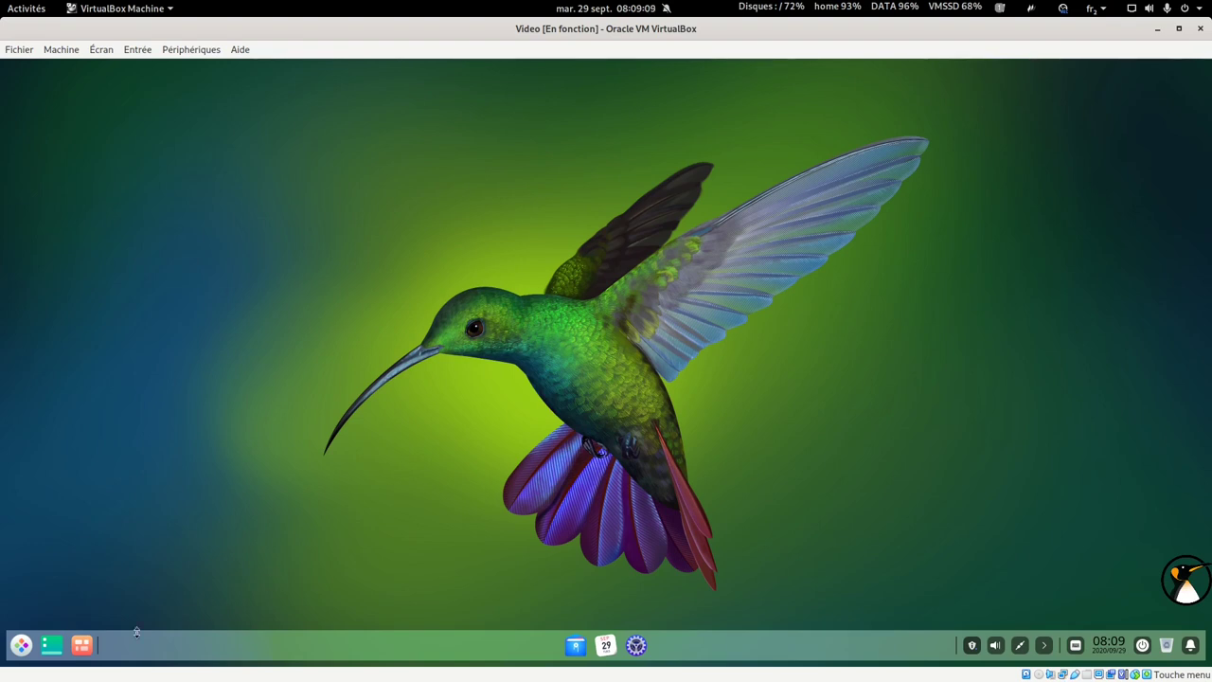
Leave the application launcher, bring up the session options and shut down the system with Éteindre.
{"action": "left_click", "coordinate": [21, 645]}
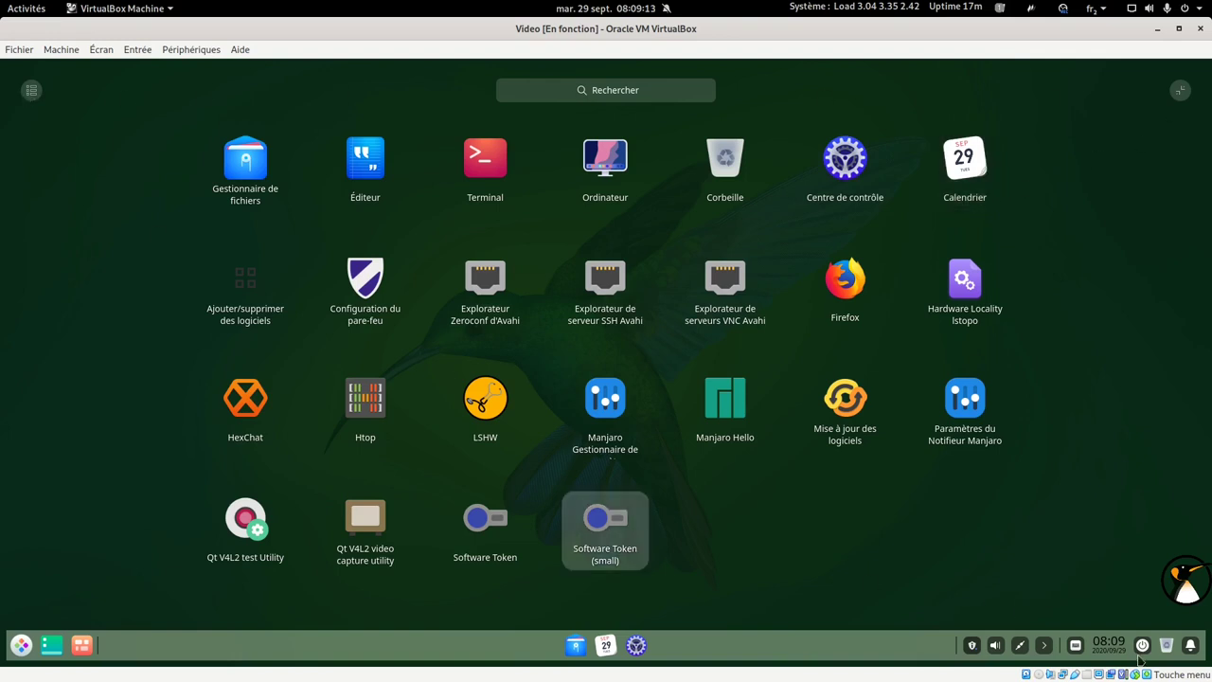
{"action": "left_click", "coordinate": [950, 587]}
{"action": "key", "text": "ctrl+alt+Delete"}
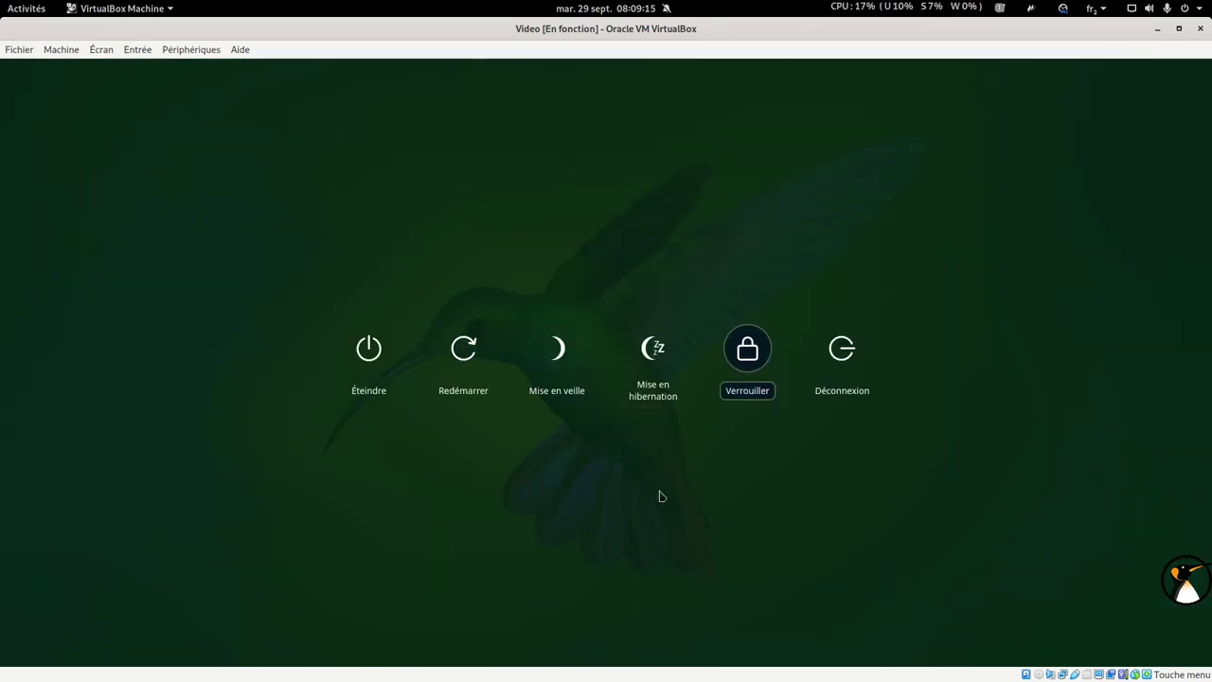
{"action": "left_click", "coordinate": [378, 356]}
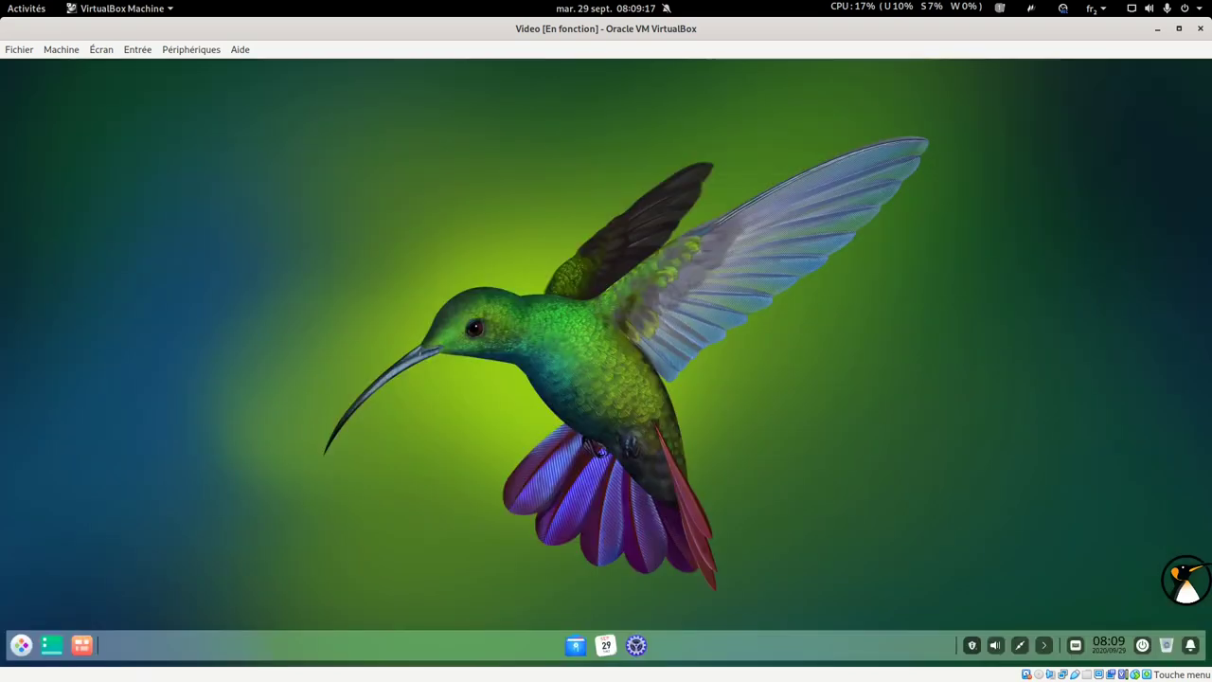